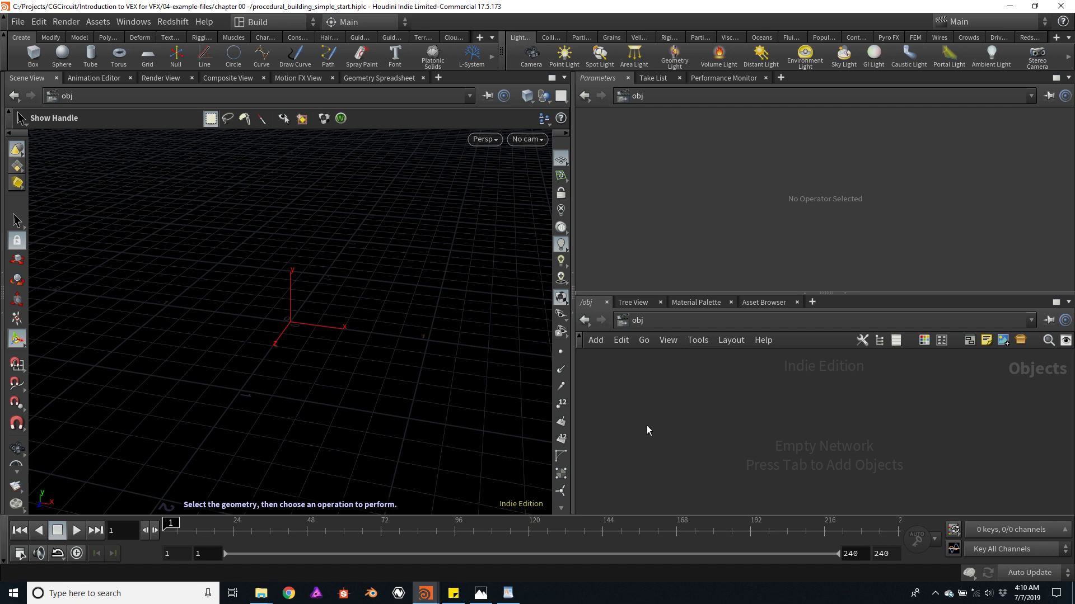
Step: Add a Geometry object to the empty object network and name it procedural_building
{"action": "key", "text": "Tab"}
{"action": "type", "text": "geo"}
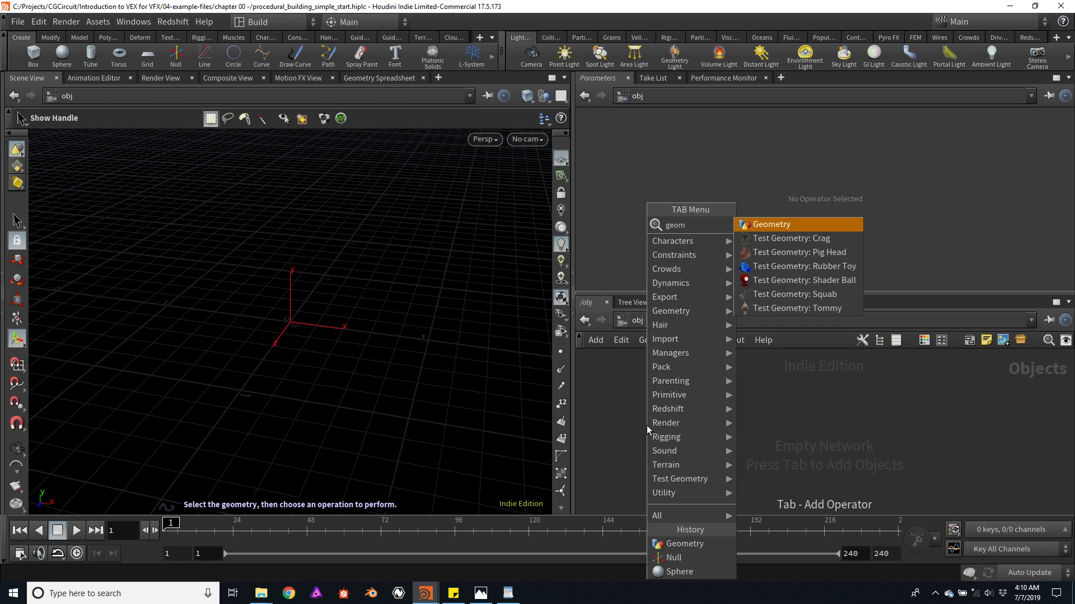
{"action": "key", "text": "Return"}
{"action": "left_click", "coordinate": [758, 415]}
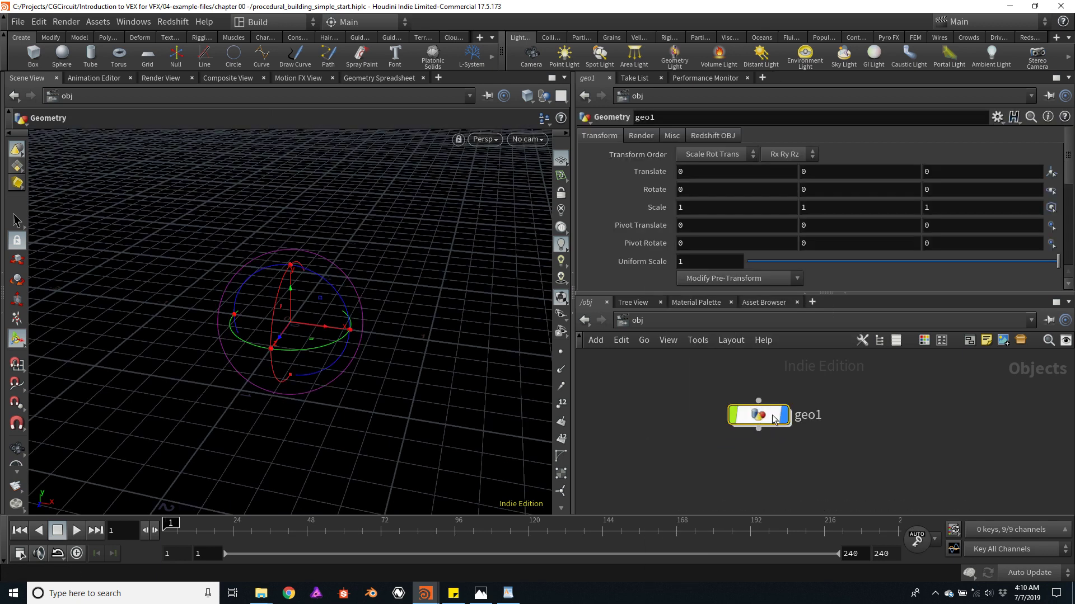
{"action": "double_click", "coordinate": [799, 415]}
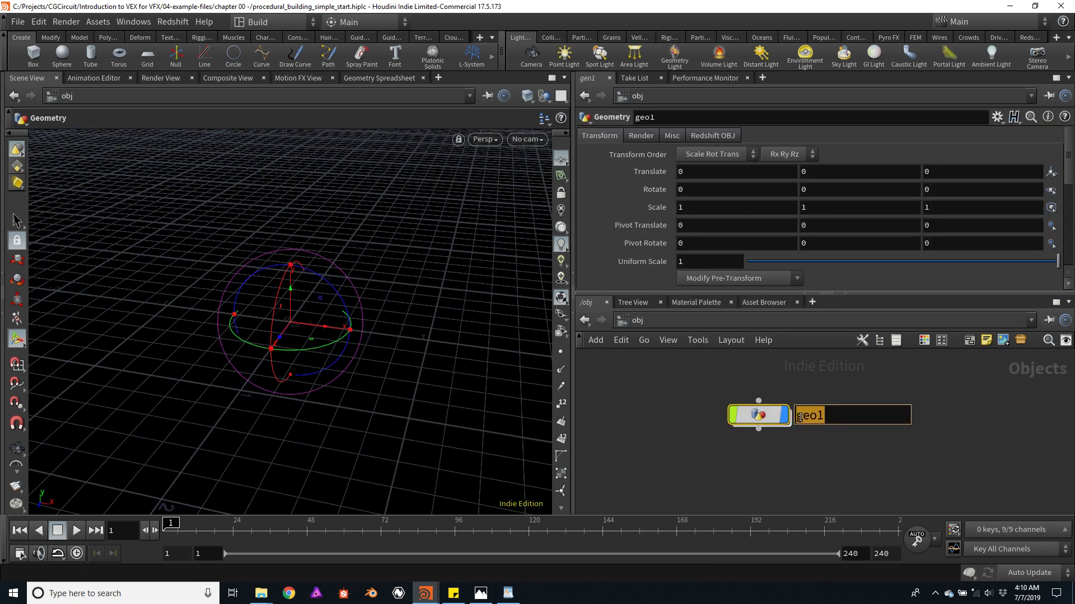
{"action": "type", "text": "procedura"}
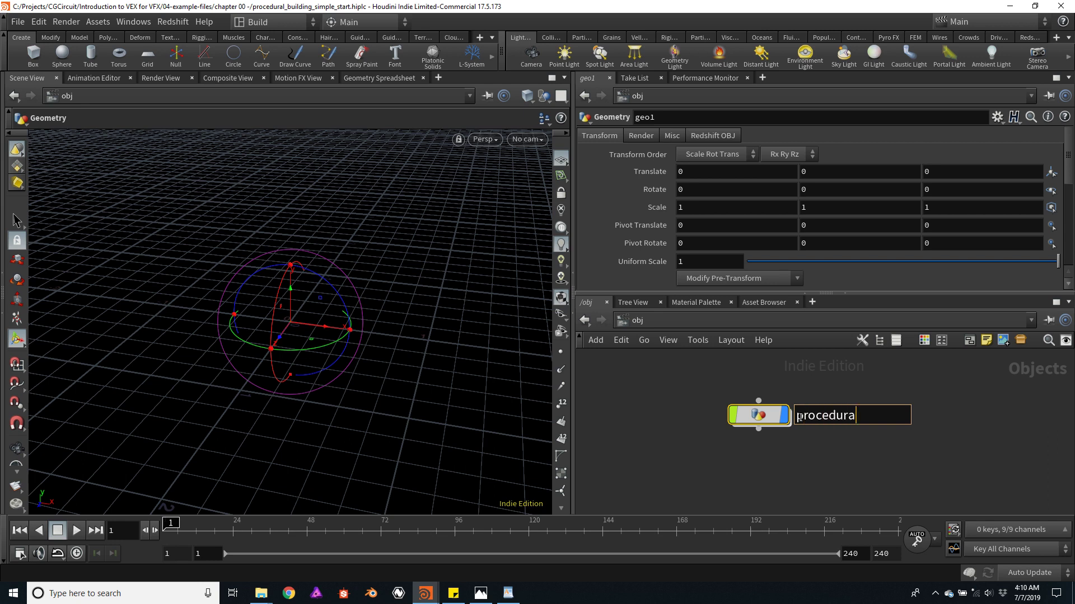
{"action": "type", "text": "l_building"}
{"action": "key", "text": "Return"}
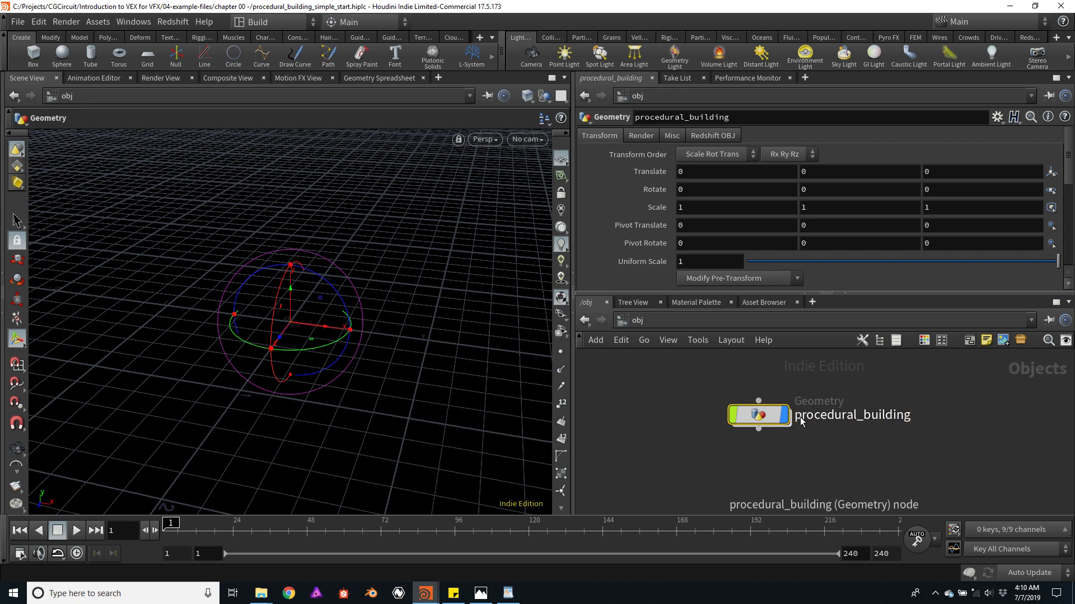
Step: Inside procedural_building, add a Null node and name it Controls
{"action": "double_click", "coordinate": [759, 419]}
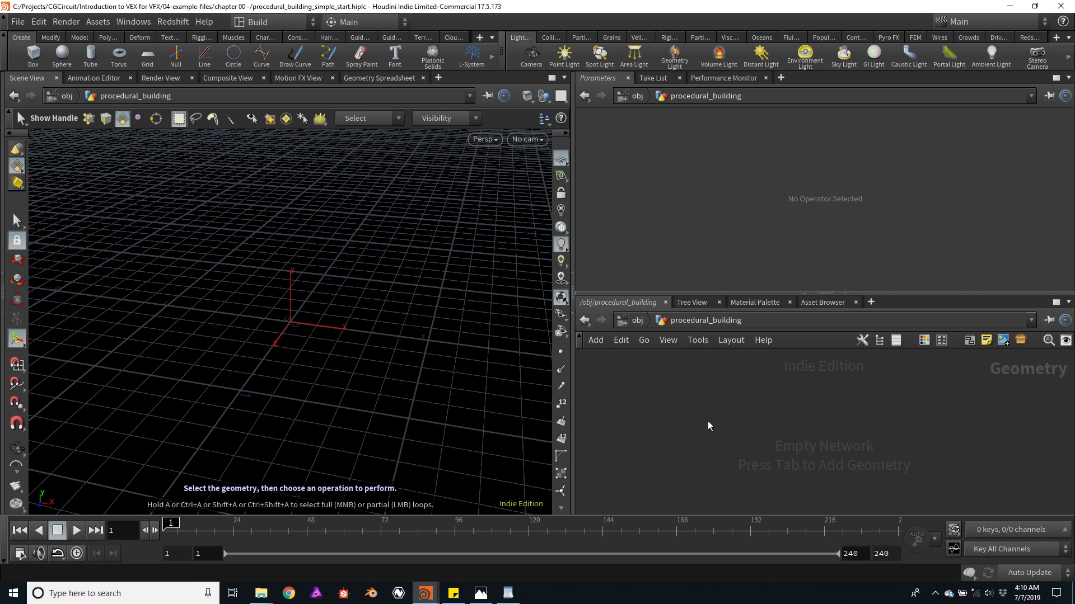
{"action": "key", "text": "Tab"}
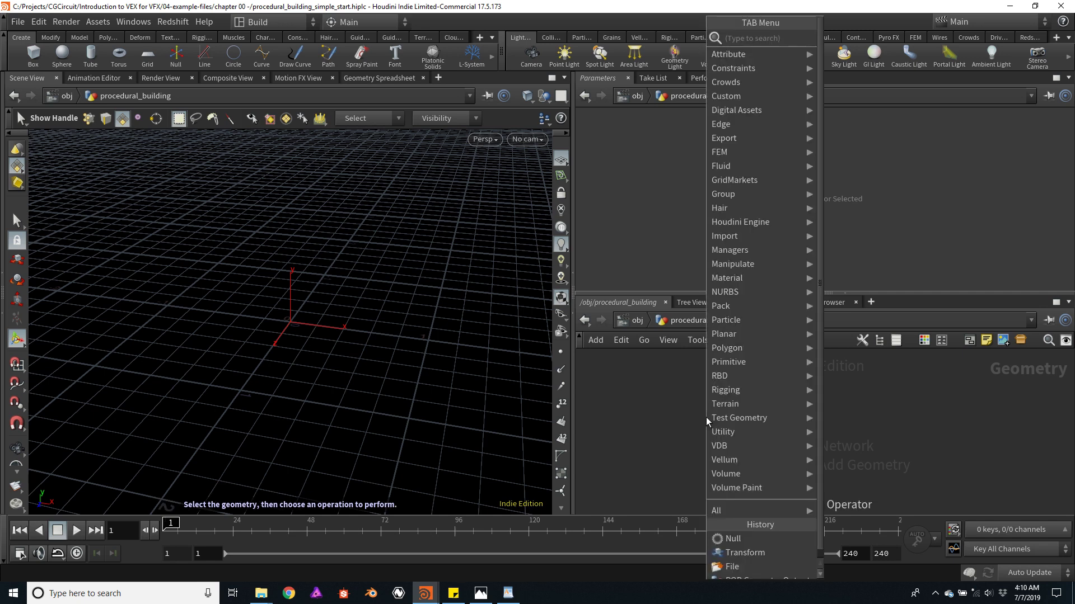
{"action": "key", "text": "Escape"}
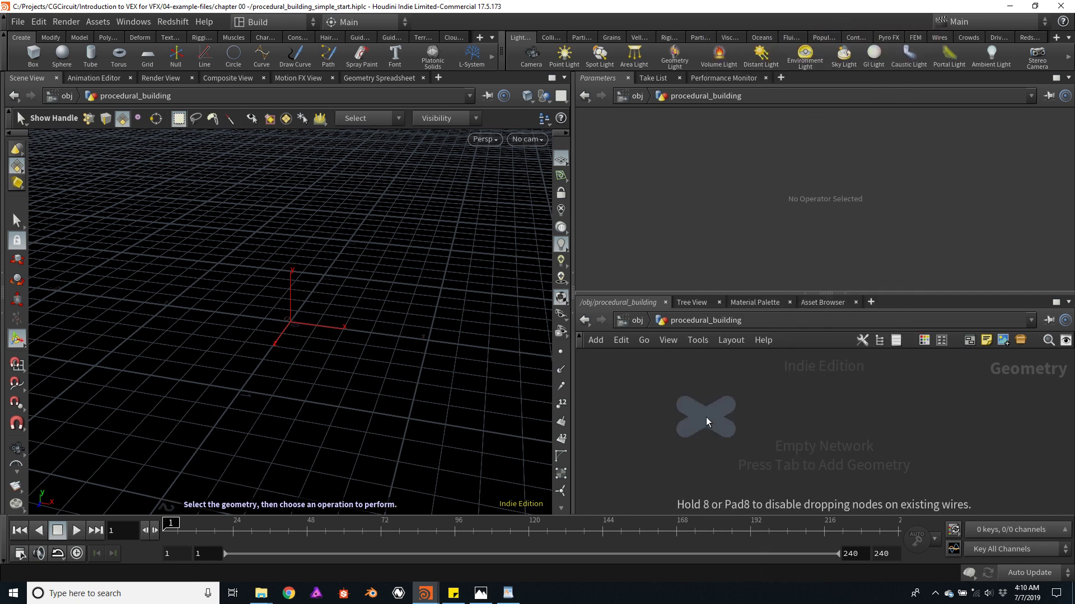
{"action": "left_click", "coordinate": [706, 420]}
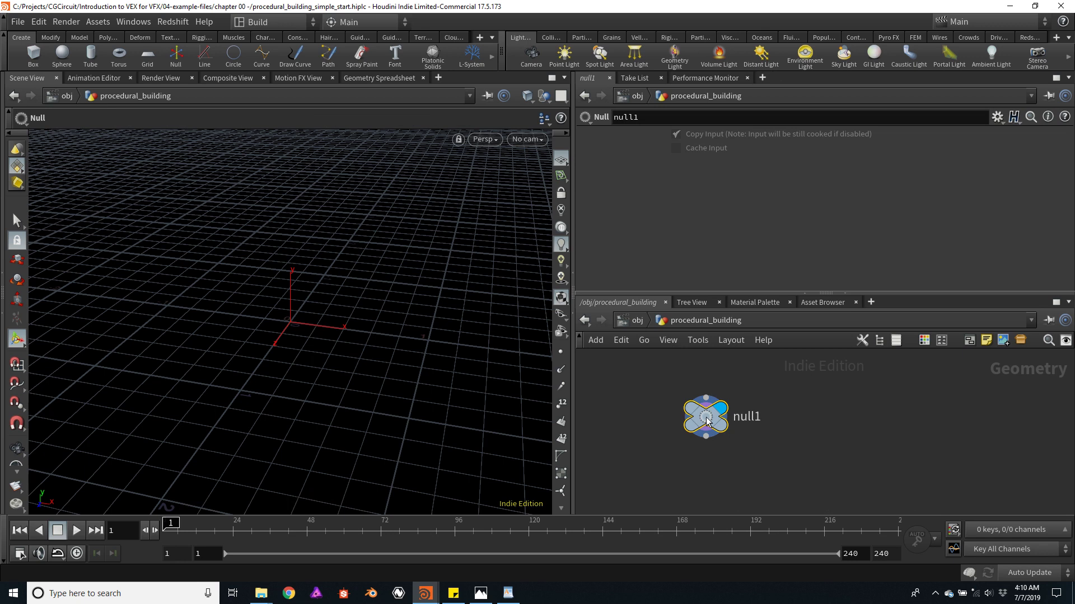
{"action": "double_click", "coordinate": [744, 417]}
{"action": "type", "text": "Controls"}
{"action": "key", "text": "Return"}
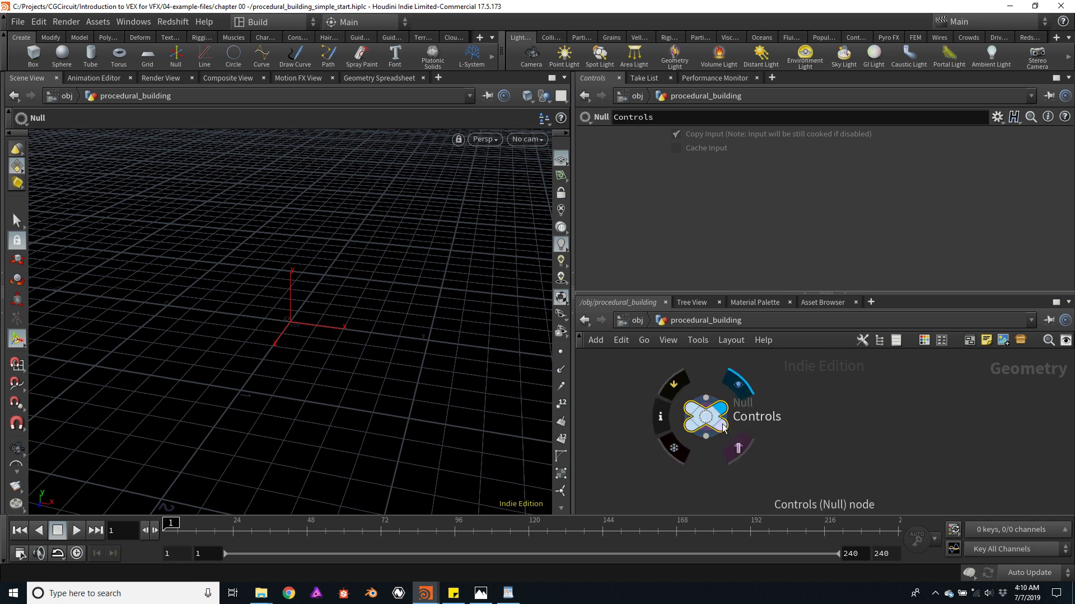
Step: Give the Controls node a dark purple color and a circular shape
{"action": "left_click_drag", "start_coordinate": [711, 425], "coordinate": [681, 419]}
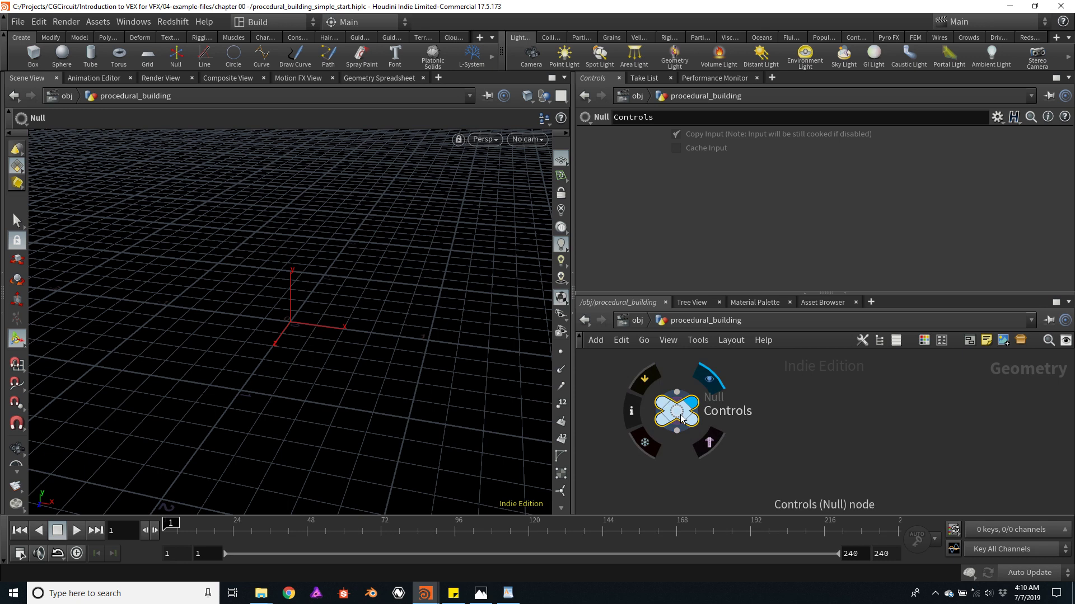
{"action": "key", "text": "c"}
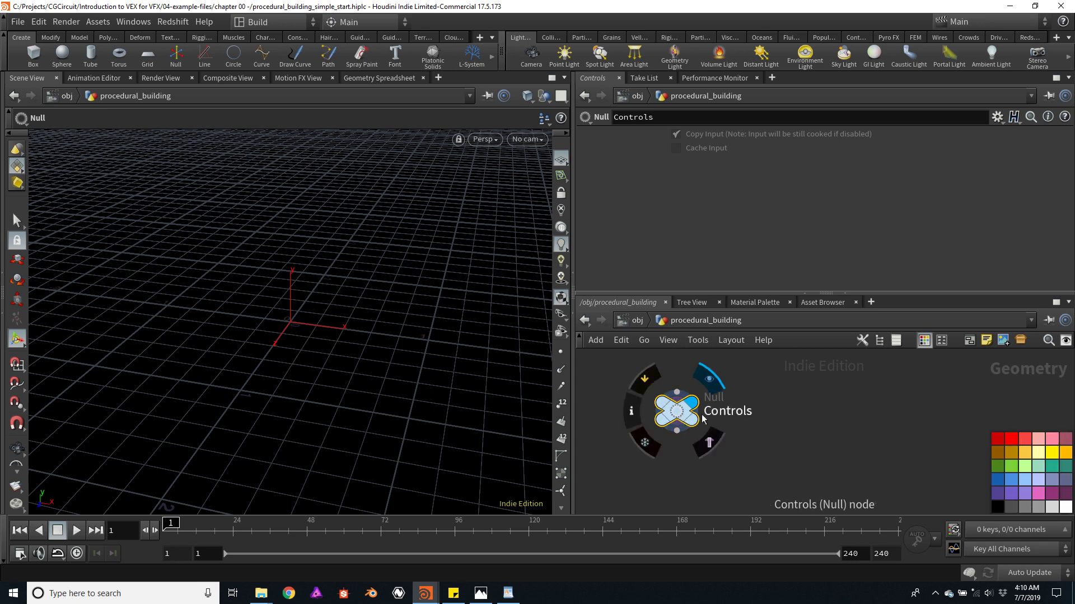
{"action": "left_click", "coordinate": [999, 497]}
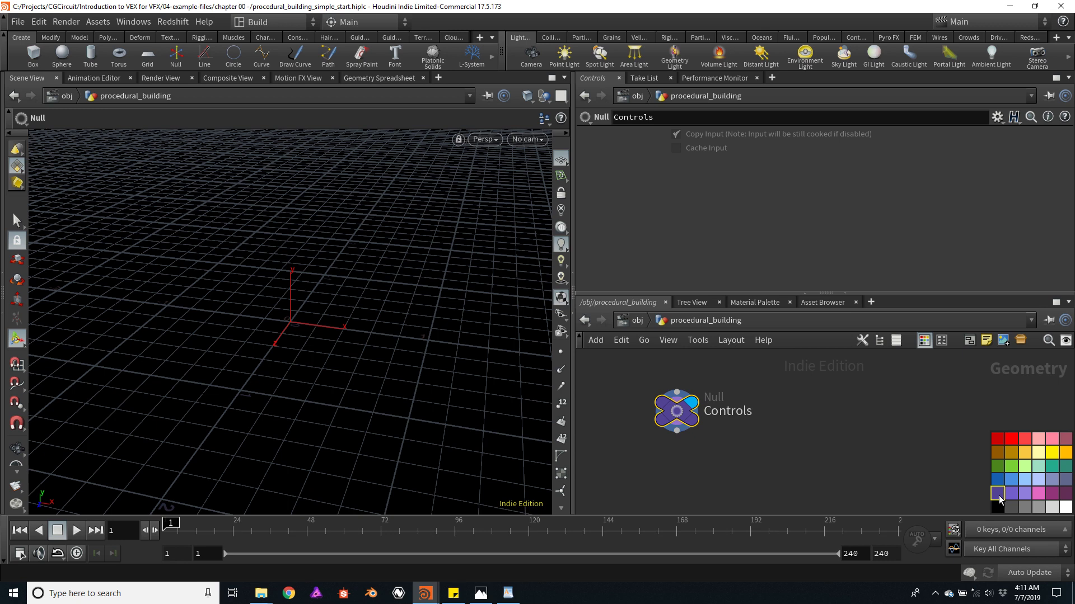
{"action": "key", "text": "z"}
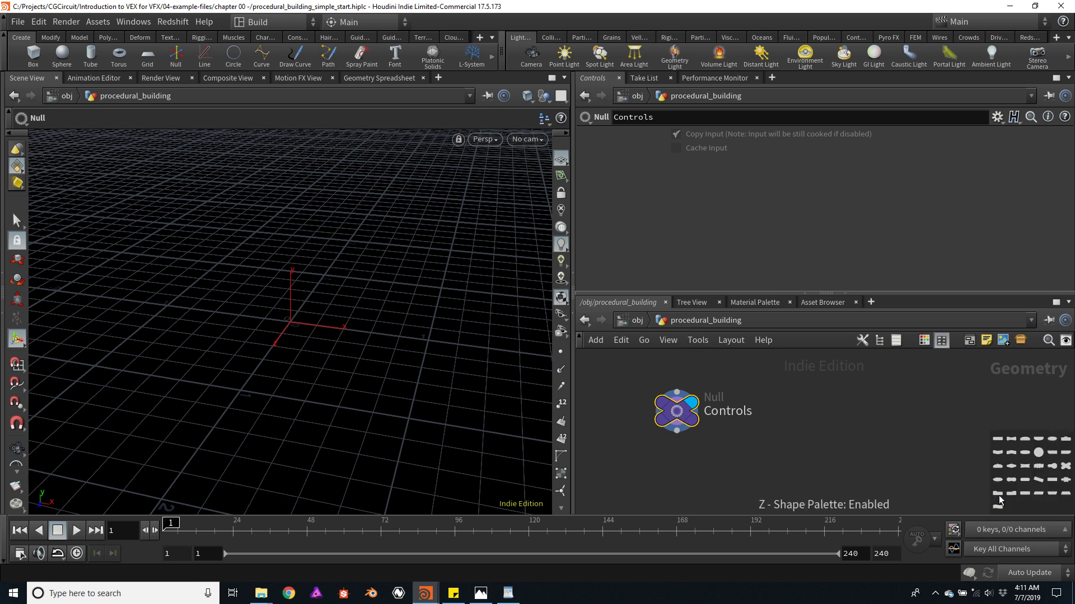
{"action": "left_click", "coordinate": [1038, 453]}
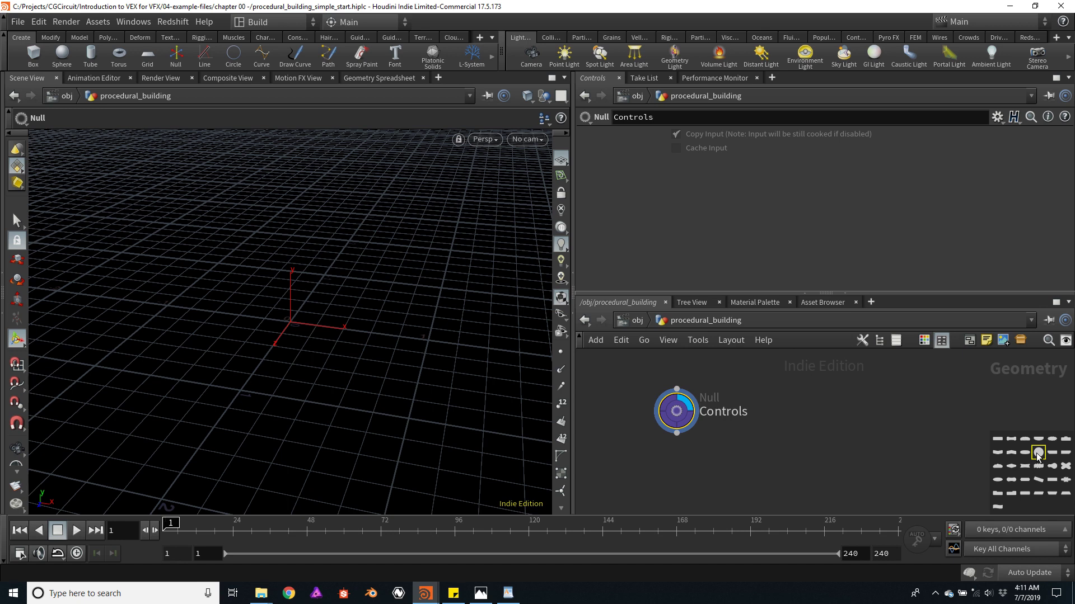
{"action": "key", "text": "z"}
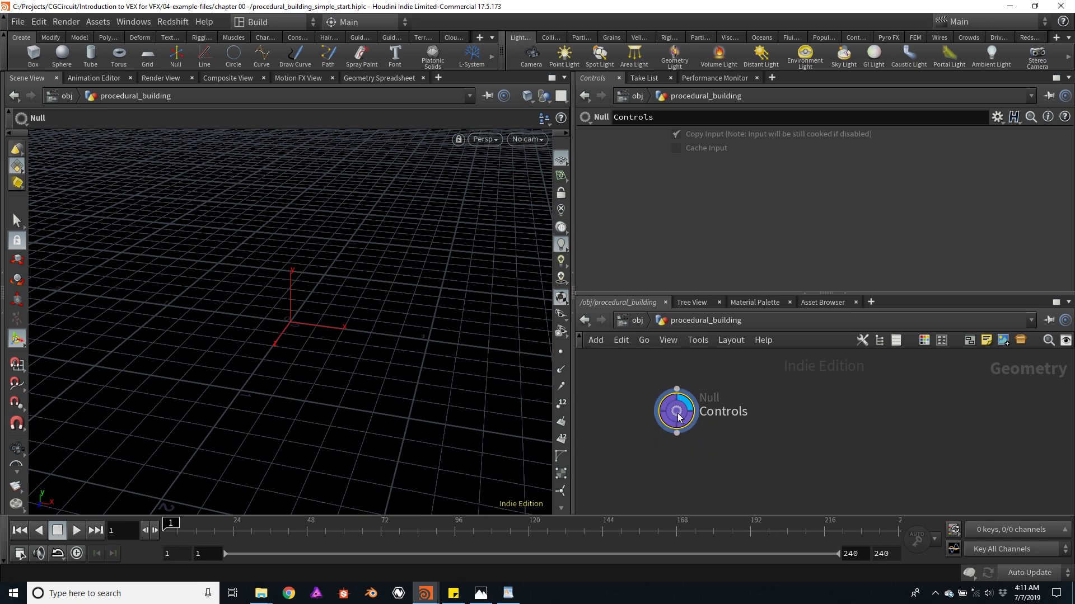
Step: Edit the Controls node's parameter interface and make the default Copy Input and Cache Input parameters invisible
{"action": "left_click", "coordinate": [997, 119]}
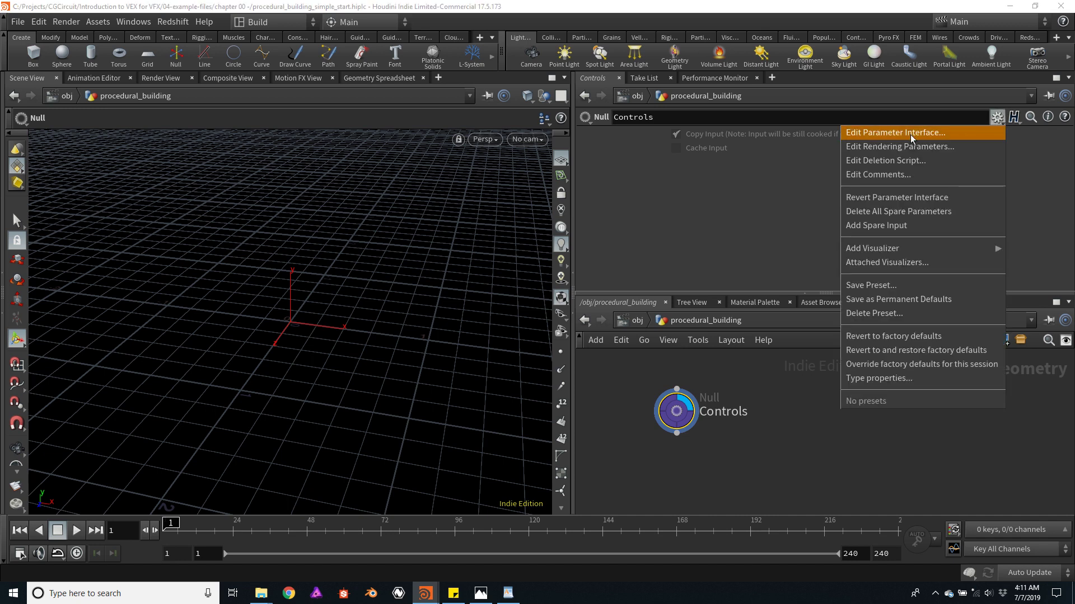
{"action": "left_click", "coordinate": [910, 135]}
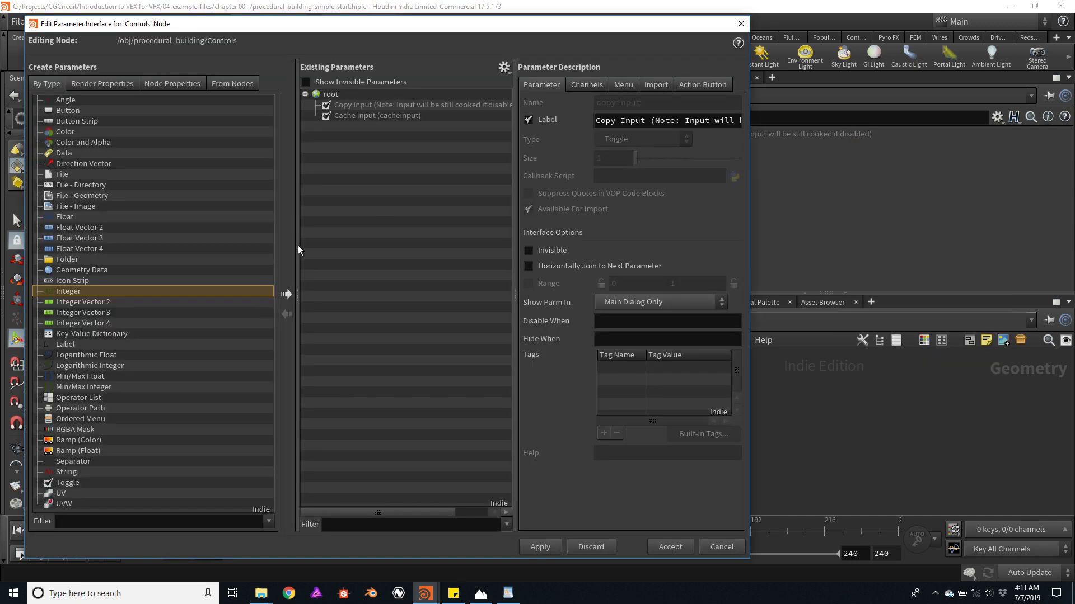
{"action": "left_click", "coordinate": [367, 105]}
{"action": "left_click", "coordinate": [368, 116], "text": "shift"}
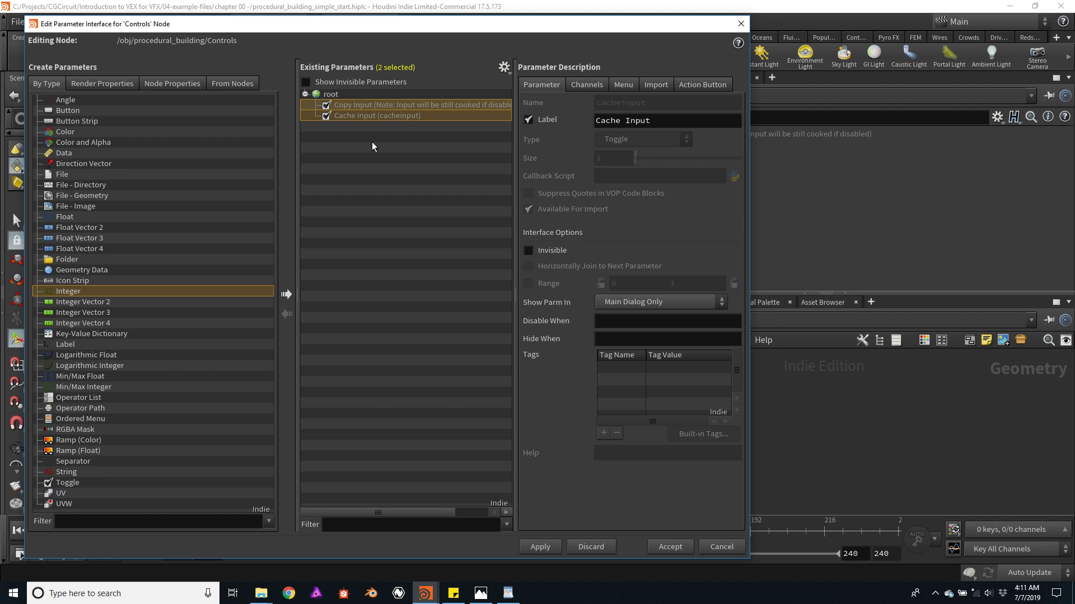
{"action": "left_click", "coordinate": [527, 253]}
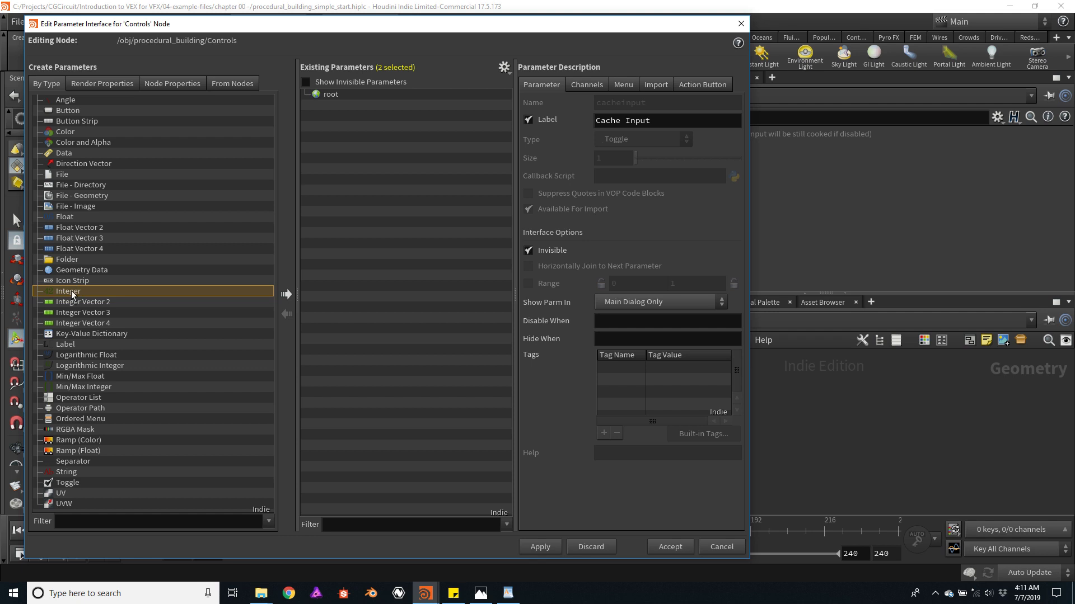
Step: Add an integer parameter with the label Storeys and the name storeys to the Controls node, and accept the interface
{"action": "left_click", "coordinate": [286, 299]}
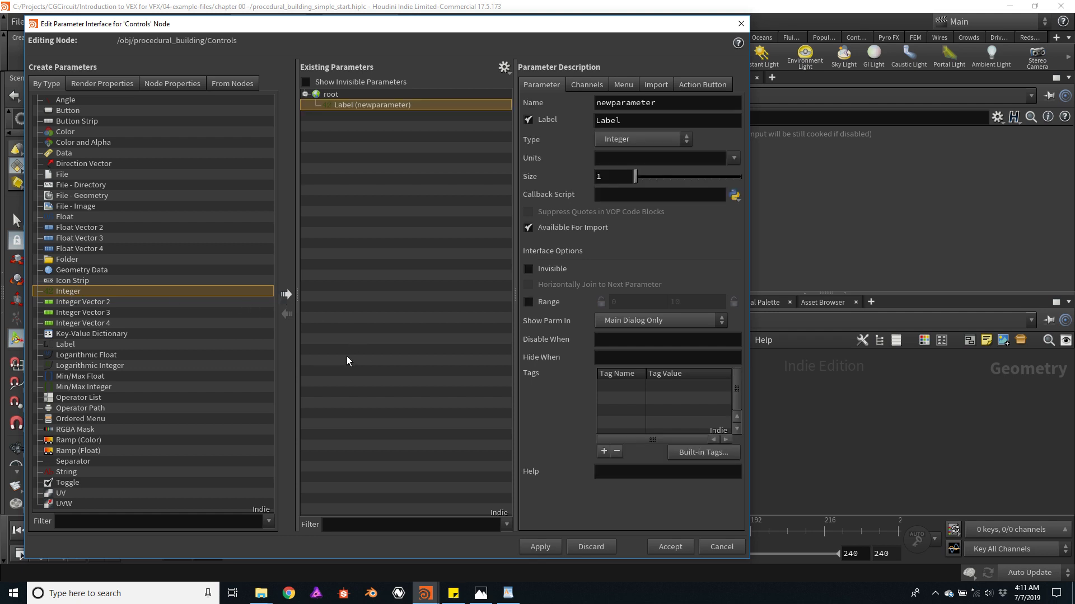
{"action": "left_click", "coordinate": [630, 123]}
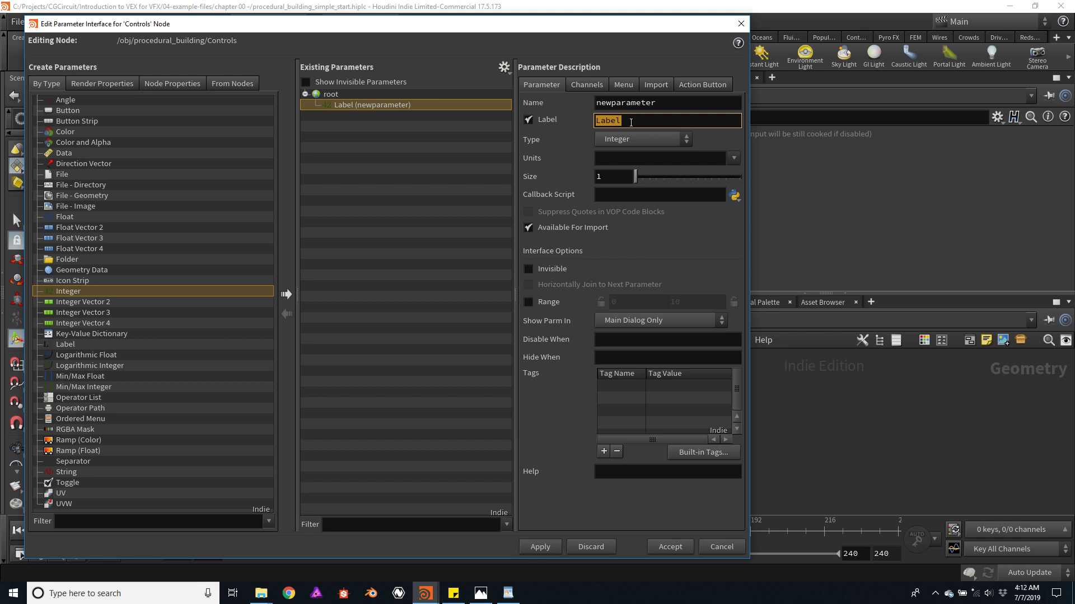
{"action": "type", "text": "Storeys"}
{"action": "left_click", "coordinate": [671, 102]}
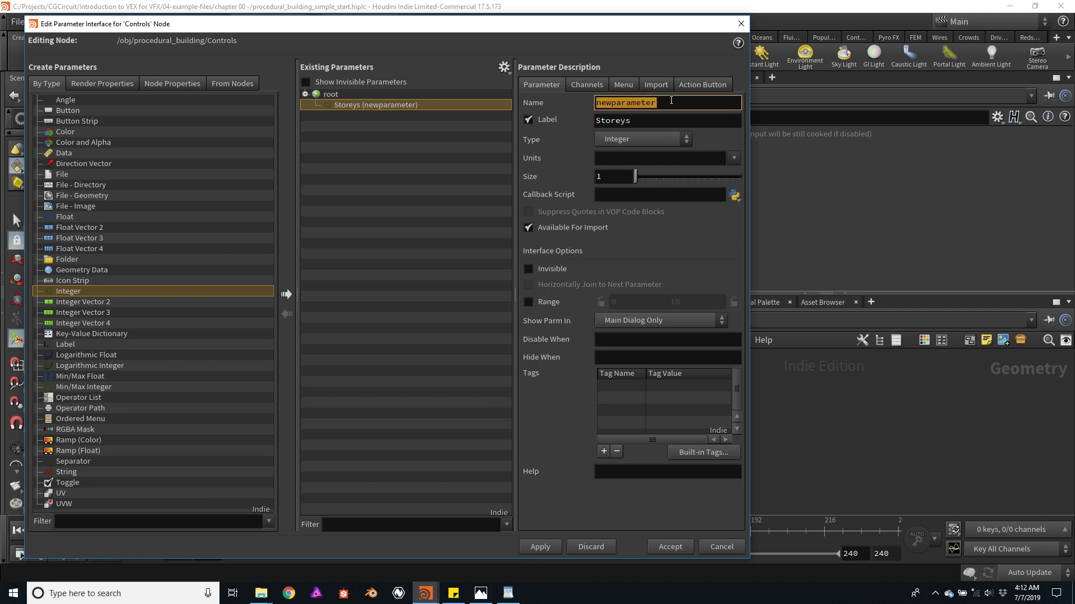
{"action": "type", "text": "storeys"}
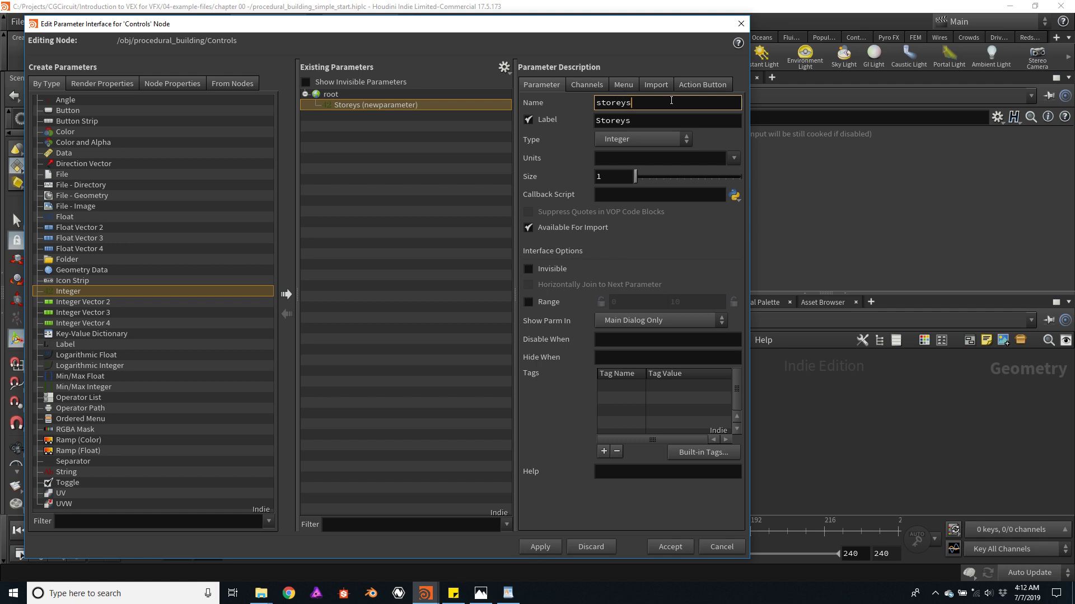
{"action": "left_click", "coordinate": [670, 547]}
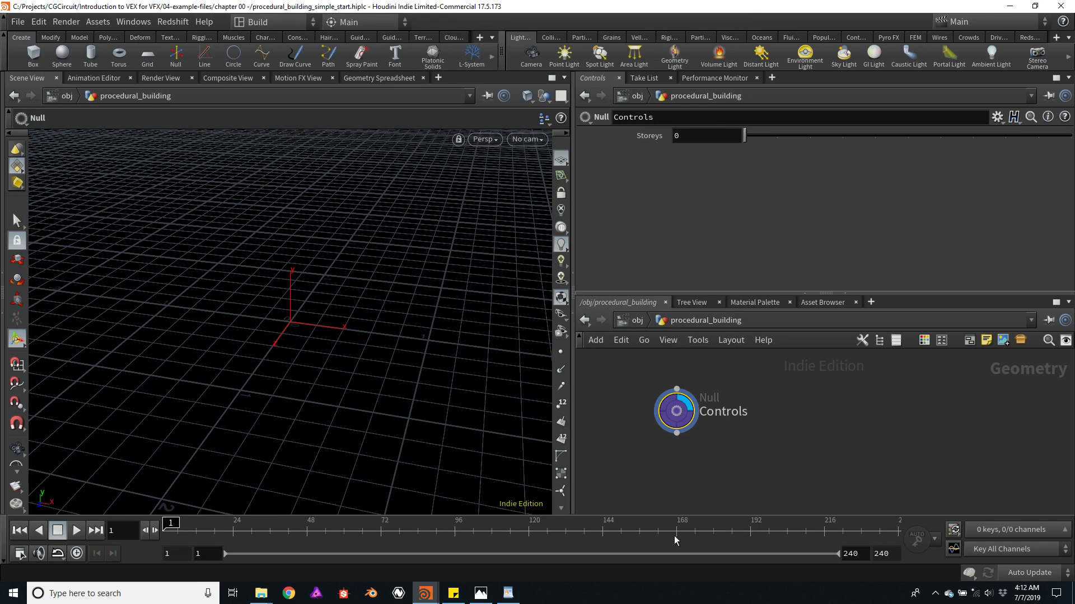
Step: Reopen the Controls parameter interface and set the default value of Storeys to 6
{"action": "mouse_move", "coordinate": [747, 141]}
{"action": "left_mouse_down"}
{"action": "mouse_move", "coordinate": [929, 145]}
{"action": "mouse_move", "coordinate": [746, 144]}
{"action": "left_mouse_up"}
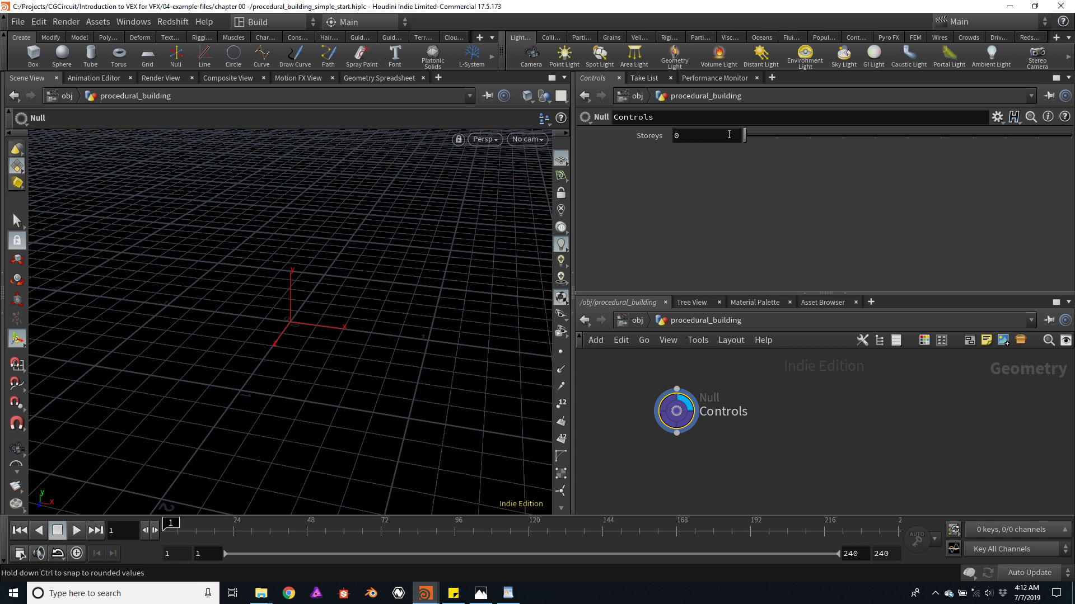
{"action": "left_click", "coordinate": [996, 118]}
{"action": "left_click", "coordinate": [878, 135]}
{"action": "left_click", "coordinate": [345, 106]}
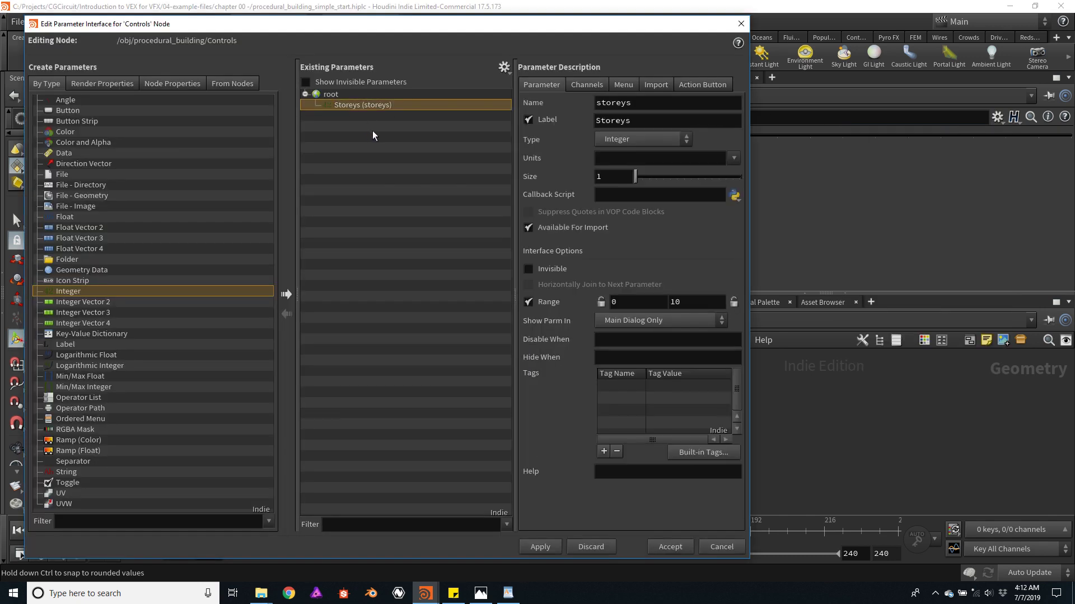
{"action": "left_click", "coordinate": [581, 85]}
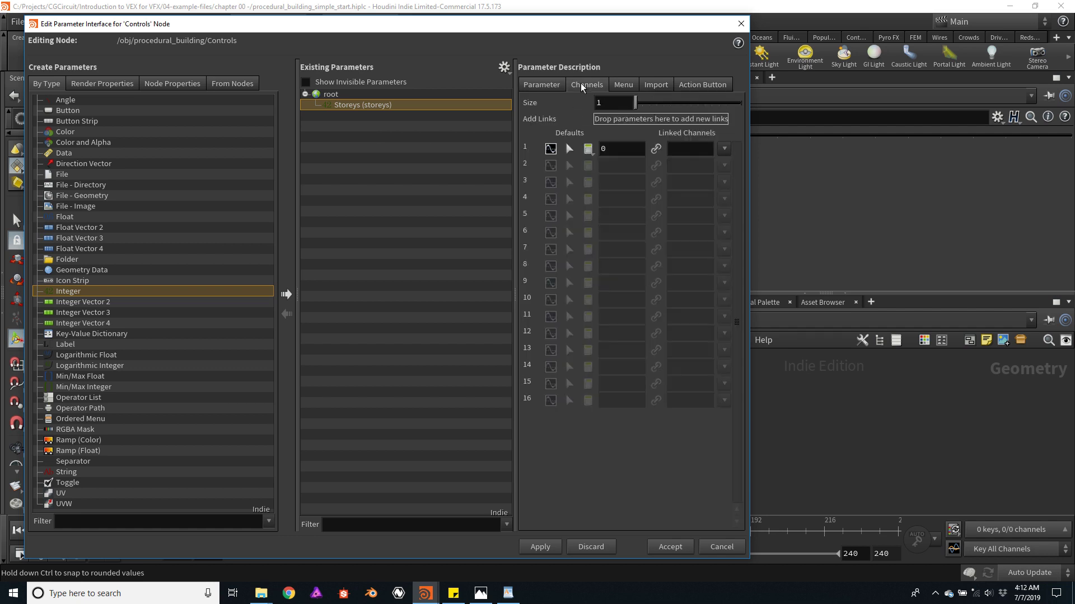
{"action": "left_click", "coordinate": [621, 148]}
{"action": "type", "text": "4"}
{"action": "key", "text": "BackSpace"}
{"action": "type", "text": "6"}
Step: Set the Storeys range from 1 to 40 with the minimum locked, and accept the interface changes
{"action": "left_click", "coordinate": [539, 85]}
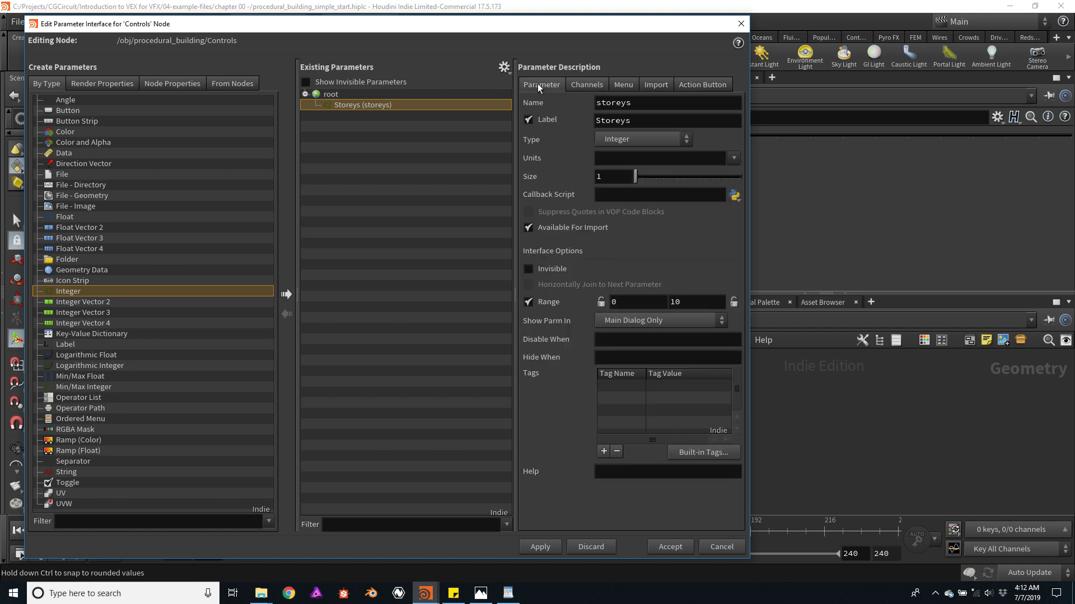
{"action": "left_click", "coordinate": [635, 306]}
{"action": "type", "text": "1"}
{"action": "key", "text": "Return"}
{"action": "left_click", "coordinate": [601, 305]}
{"action": "left_click", "coordinate": [697, 309]}
{"action": "type", "text": "40"}
{"action": "key", "text": "Return"}
{"action": "left_click", "coordinate": [670, 548]}
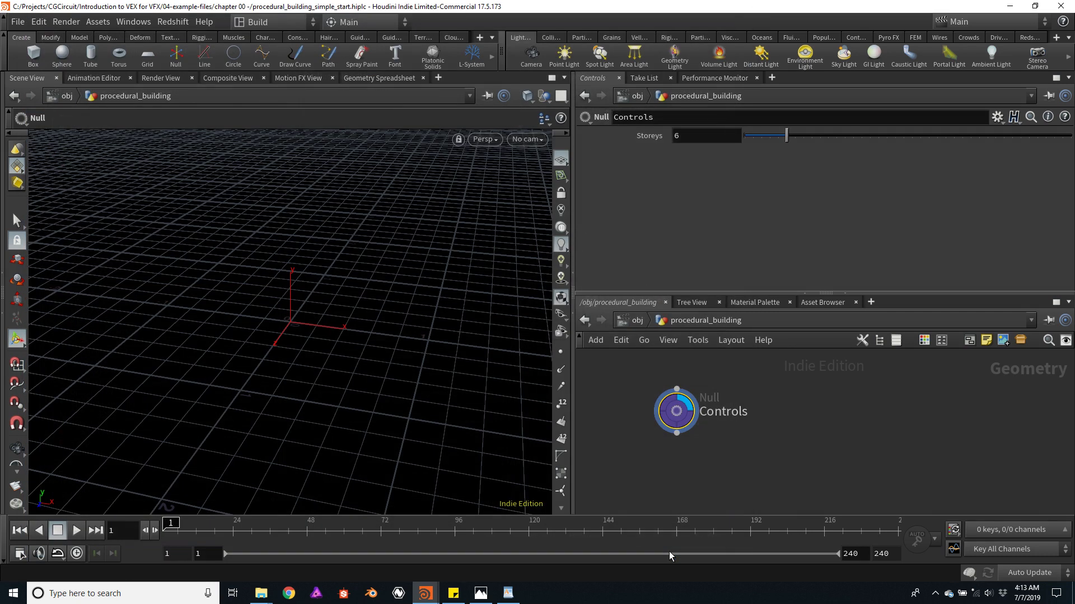
Step: Try out Storeys values up to the slider's maximum and an entered 50, and revert the parameter to its default
{"action": "left_click_drag", "start_coordinate": [791, 140], "coordinate": [1070, 152]}
{"action": "left_click", "coordinate": [719, 133]}
{"action": "type", "text": "50"}
{"action": "key", "text": "Return"}
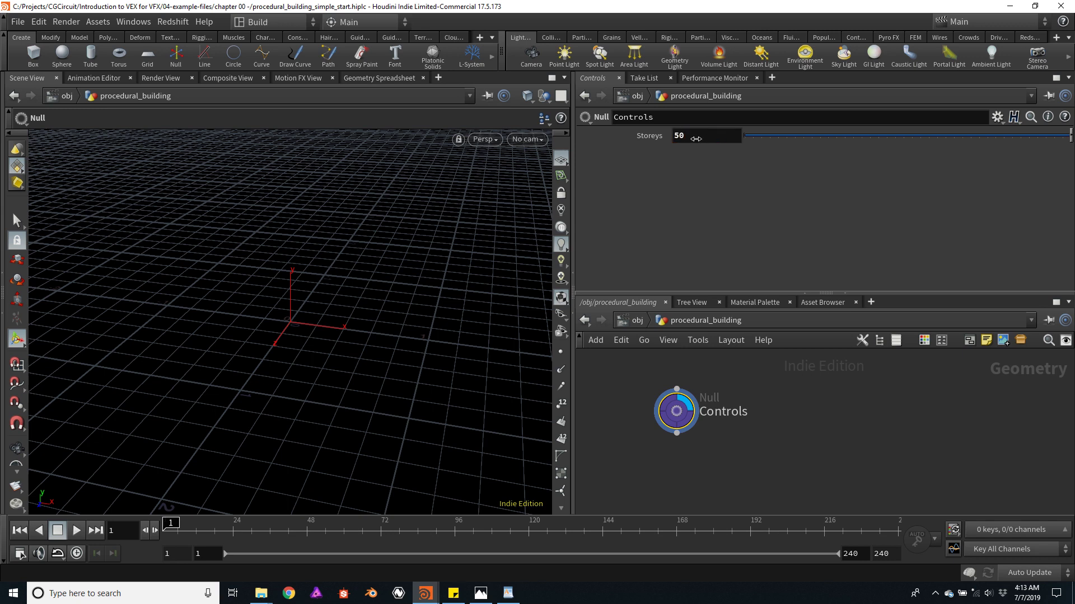
{"action": "middle_click_drag", "start_coordinate": [696, 138], "coordinate": [807, 135]}
{"action": "middle_click", "coordinate": [644, 138], "text": "ctrl"}
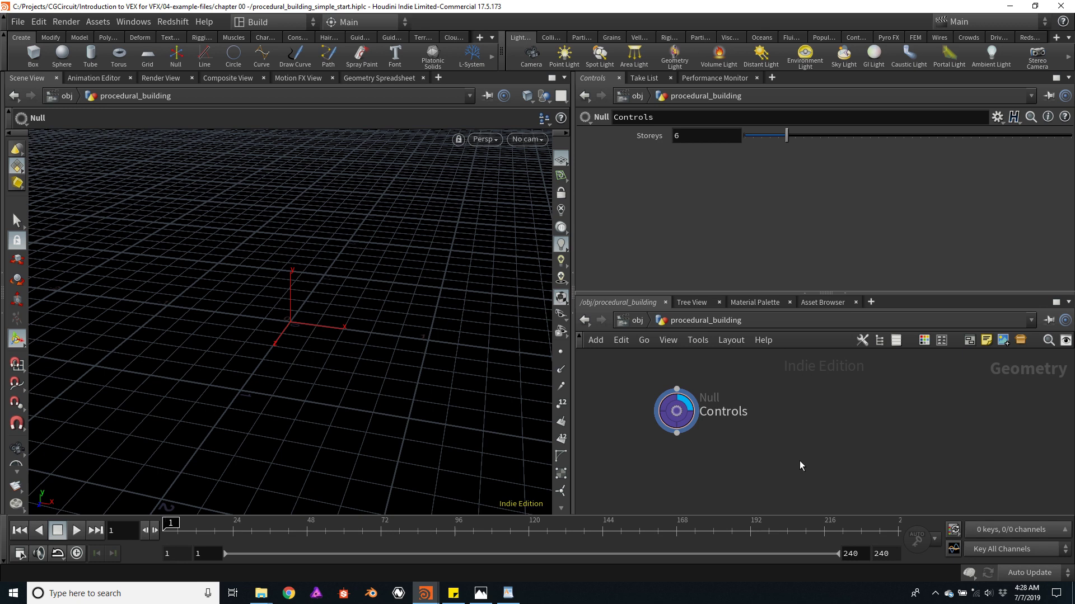
Step: Reopen the Controls parameter interface and add a float parameter with the label Storey height and the name storeyHeight
{"action": "left_click", "coordinate": [997, 118]}
{"action": "left_click", "coordinate": [889, 135]}
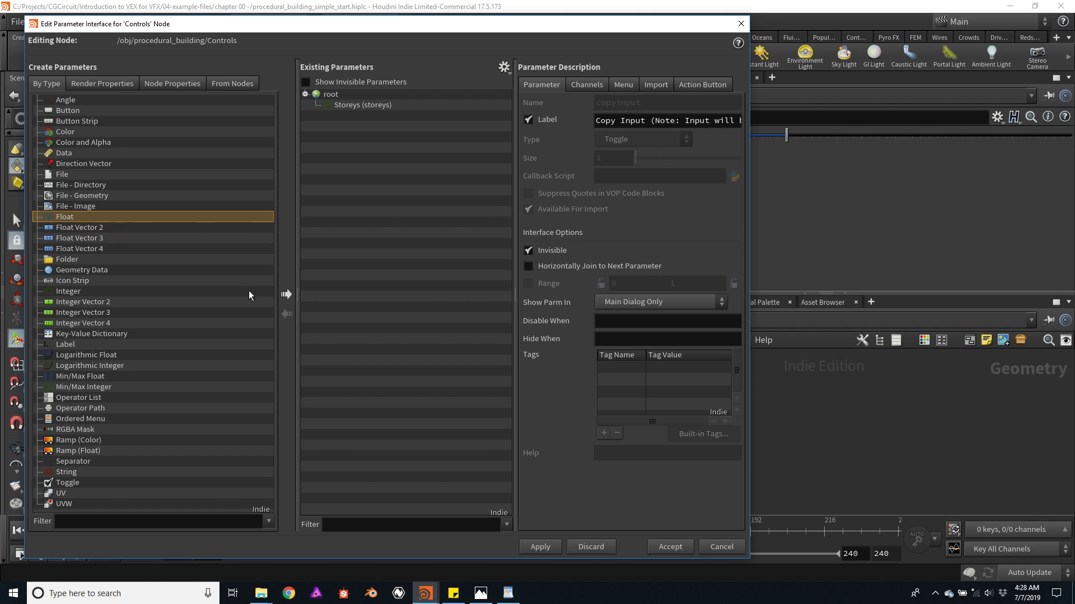
{"action": "left_click", "coordinate": [285, 295]}
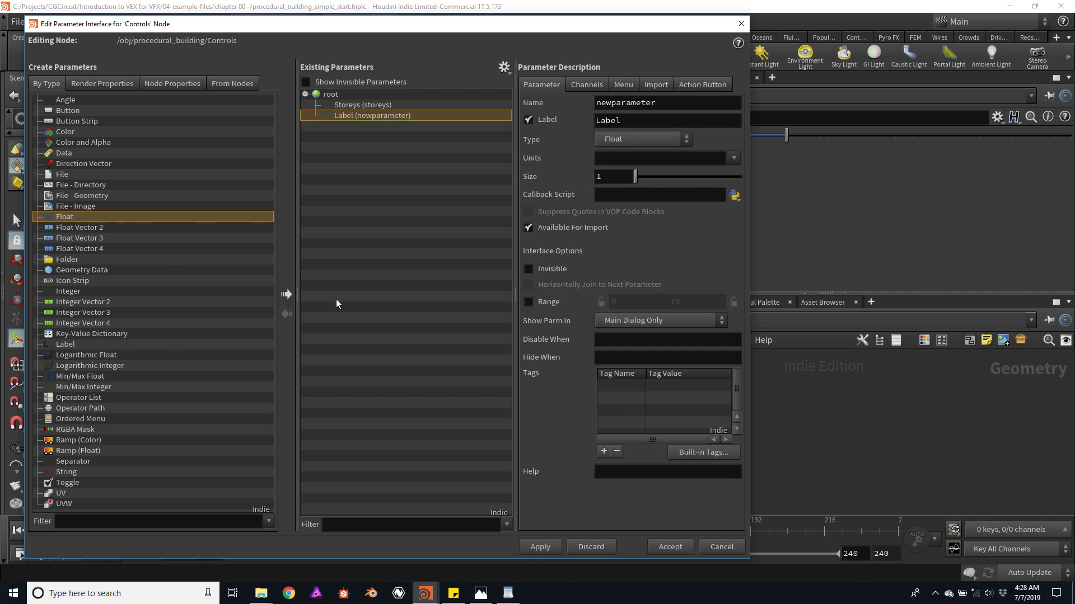
{"action": "double_click", "coordinate": [367, 119]}
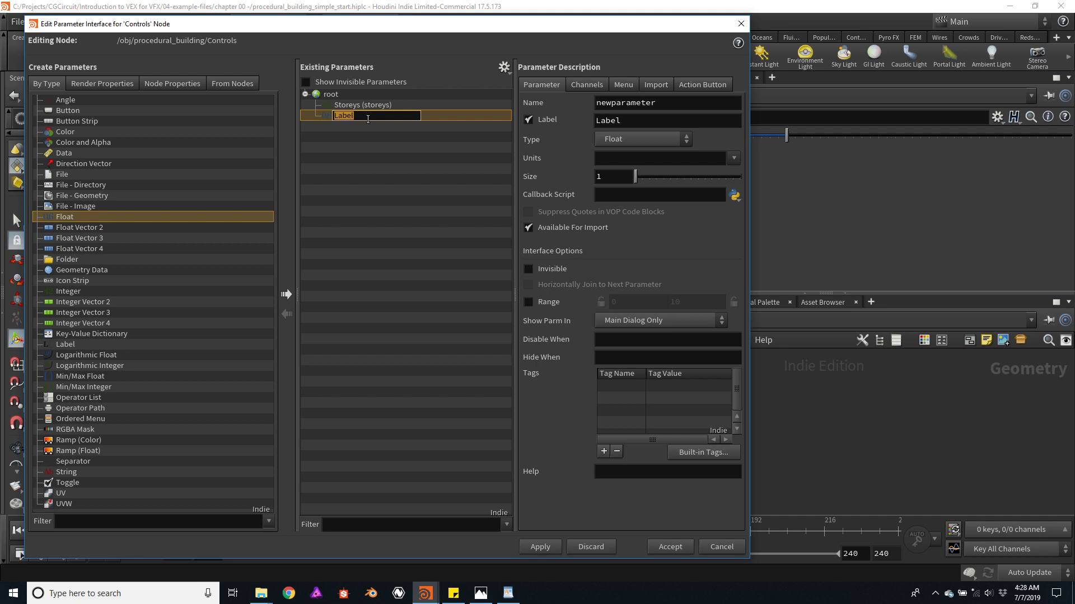
{"action": "type", "text": "Storey height"}
{"action": "key", "text": "Return"}
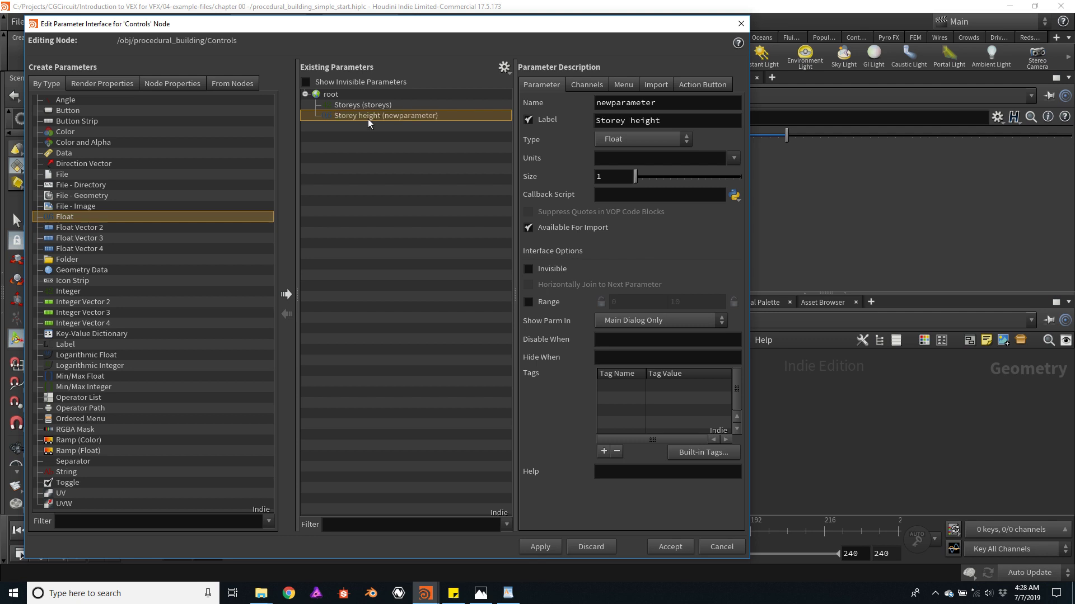
{"action": "double_click", "coordinate": [644, 106]}
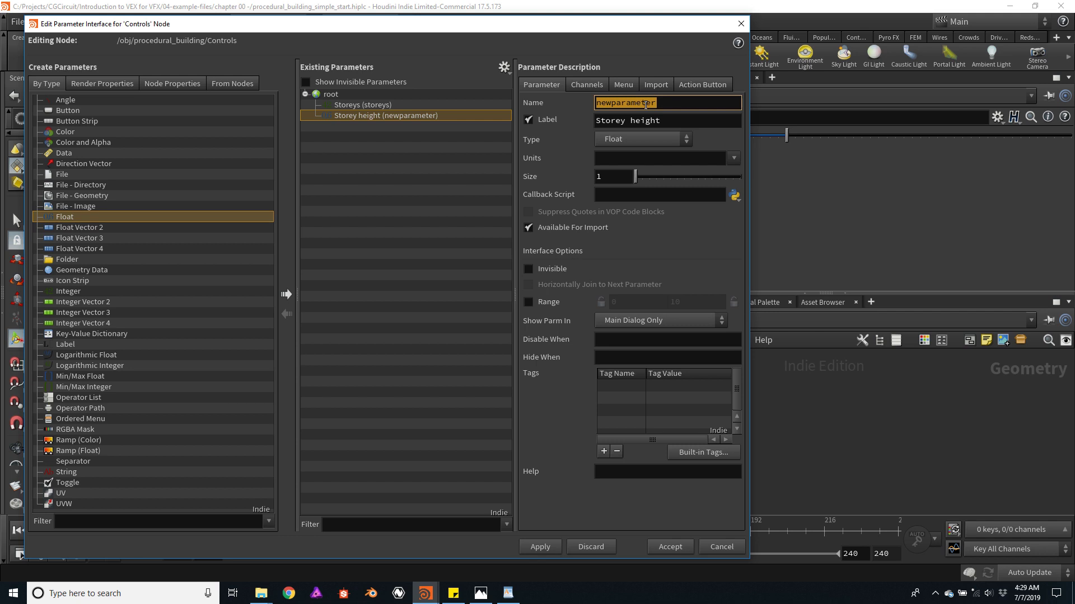
{"action": "type", "text": "st"}
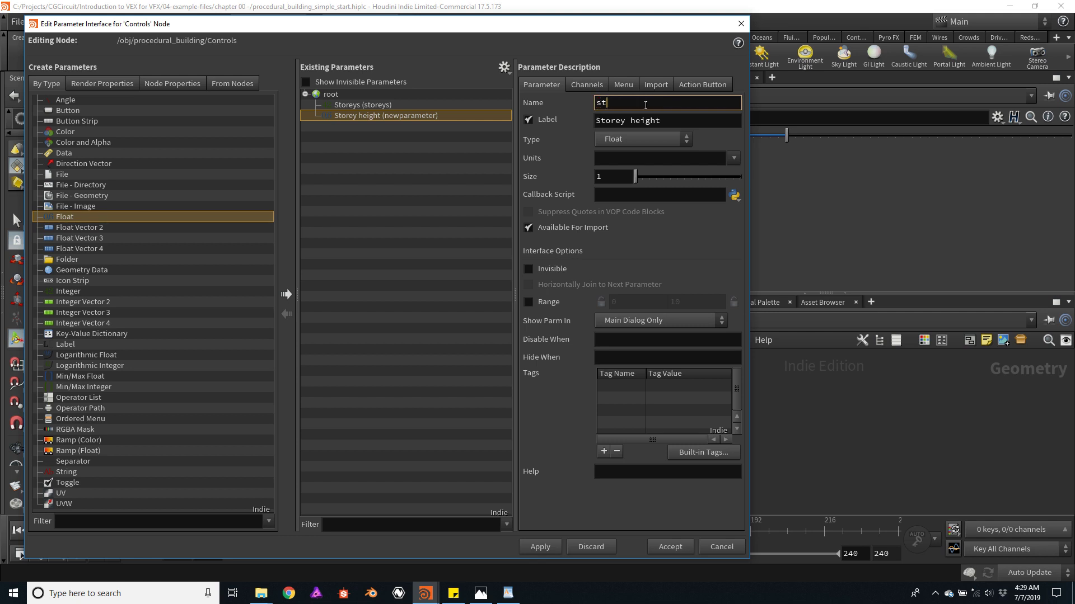
{"action": "type", "text": "oreyHeight"}
{"action": "key", "text": "Return"}
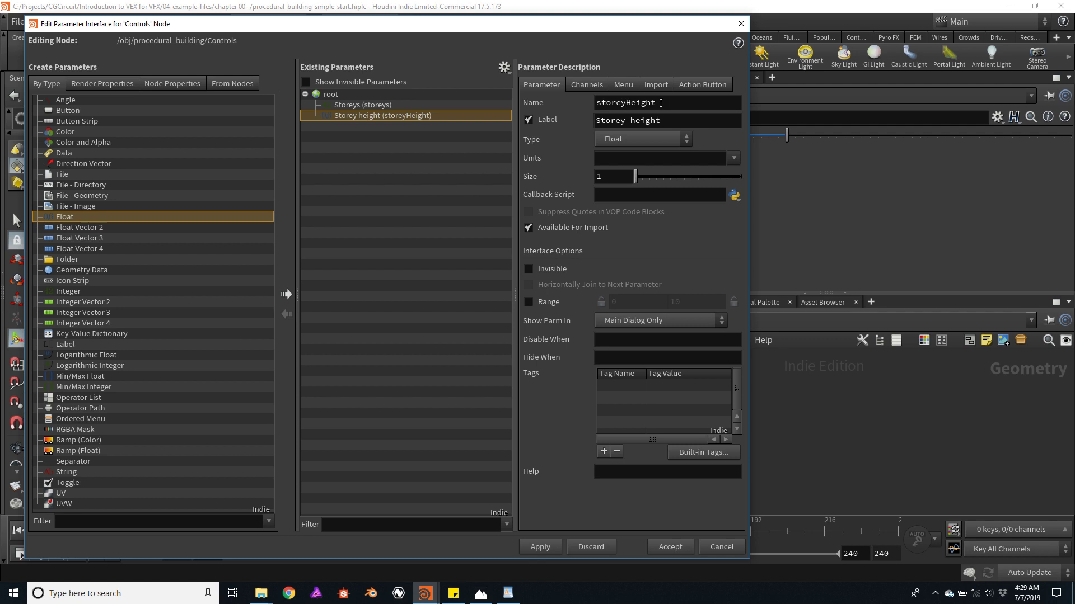
{"action": "left_click_drag", "start_coordinate": [596, 102], "coordinate": [627, 103]}
{"action": "left_click", "coordinate": [677, 102]}
Step: Give Storey height a default value of 4 and enable its range with a locked minimum of 2
{"action": "left_click", "coordinate": [583, 84]}
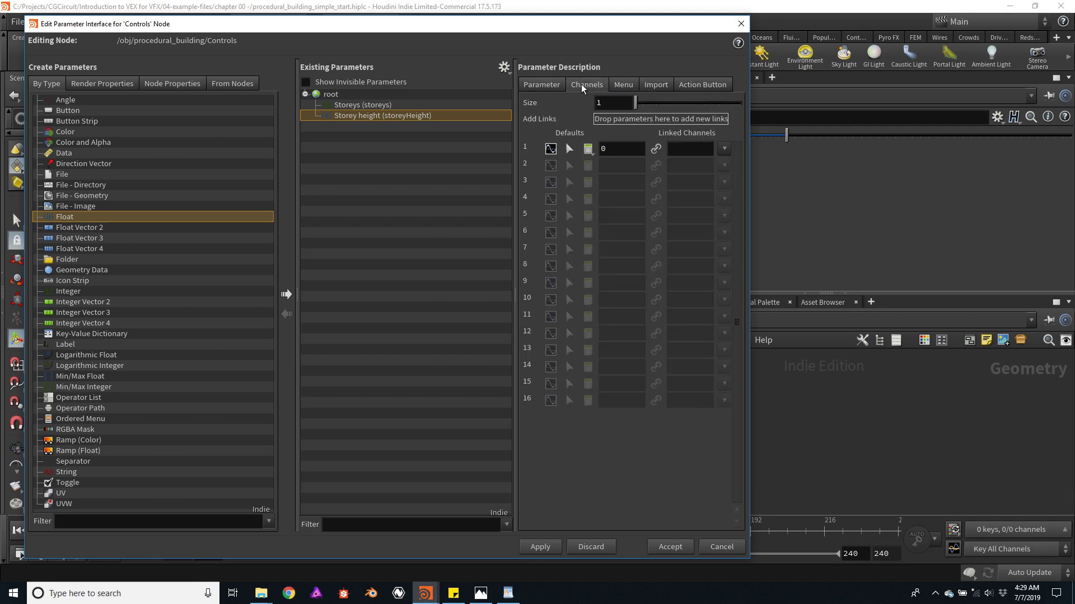
{"action": "left_click", "coordinate": [625, 149]}
{"action": "type", "text": "4"}
{"action": "key", "text": "Return"}
{"action": "left_click", "coordinate": [542, 87]}
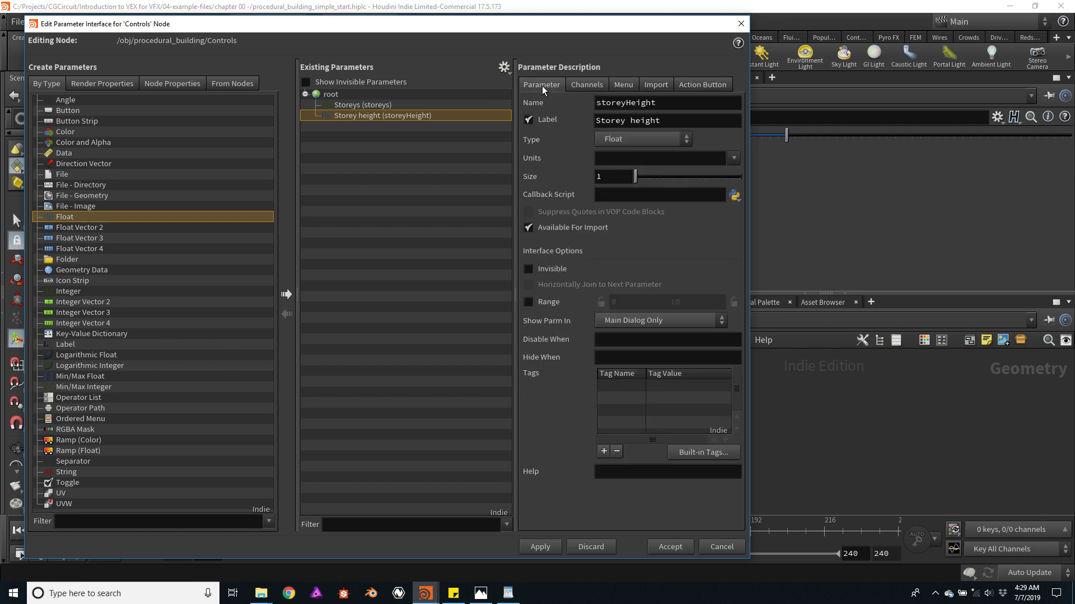
{"action": "left_click", "coordinate": [528, 302]}
{"action": "left_click", "coordinate": [616, 303]}
{"action": "type", "text": "2"}
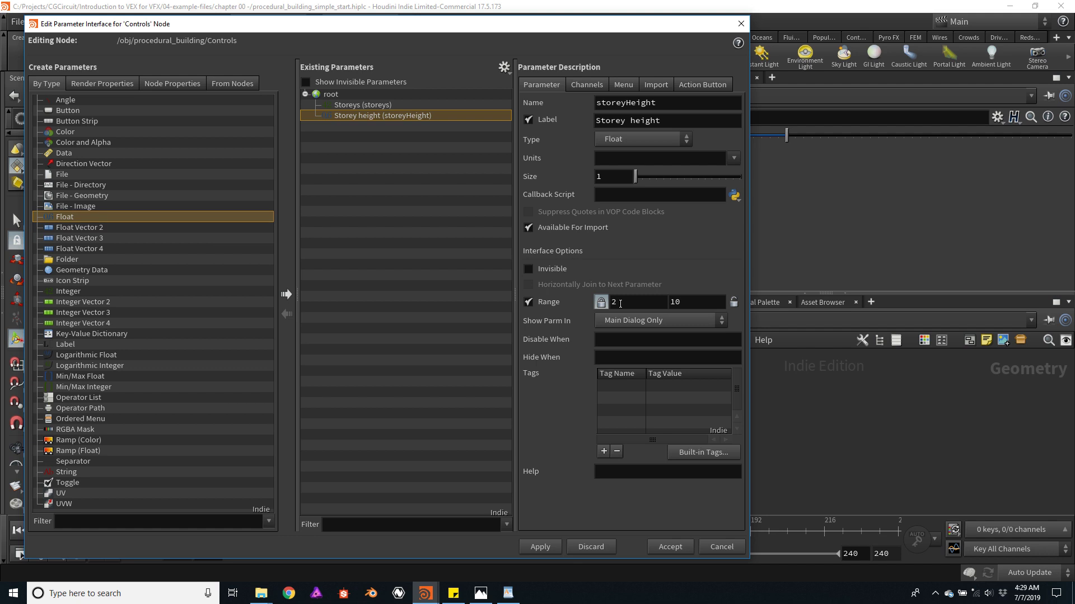
{"action": "left_click", "coordinate": [692, 306]}
Step: Add an integer parameter with the label Grid lines width and the name gridLinesWidth
{"action": "left_click", "coordinate": [75, 441]}
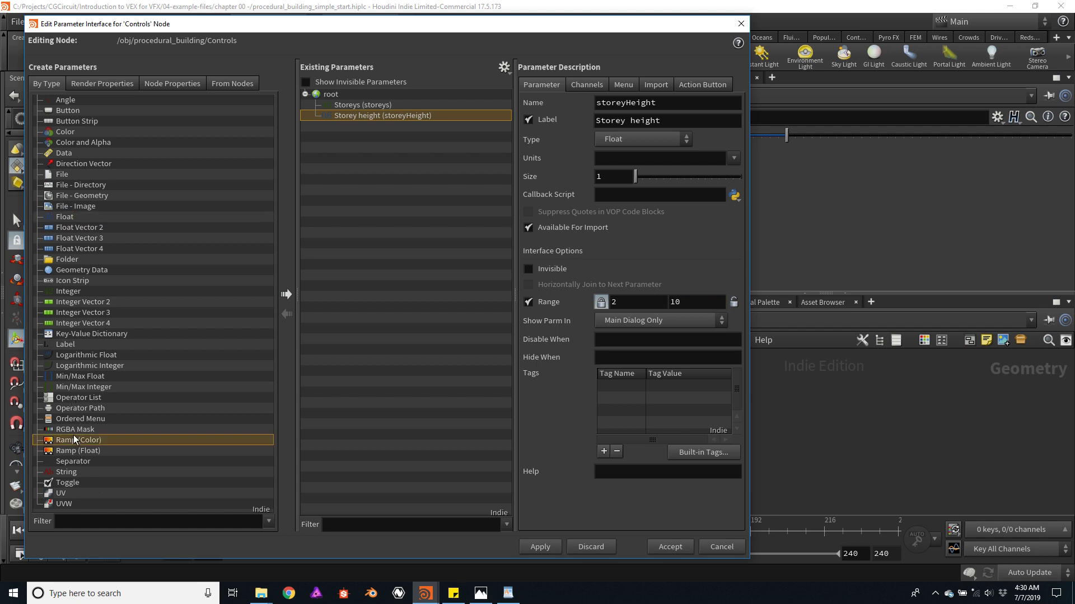
{"action": "left_click", "coordinate": [68, 292]}
{"action": "left_click", "coordinate": [284, 294]}
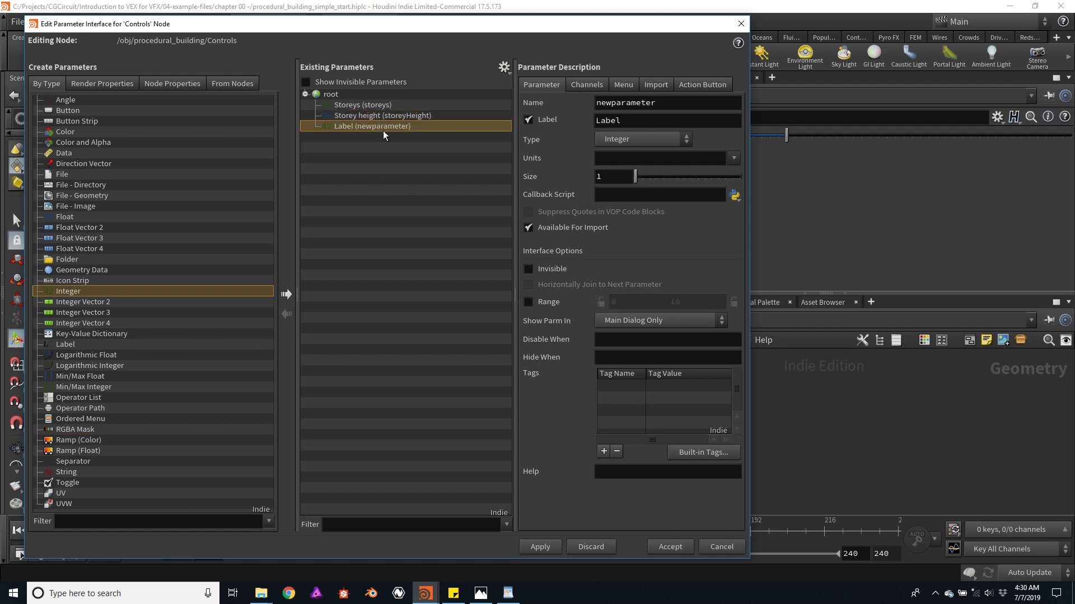
{"action": "double_click", "coordinate": [633, 118]}
{"action": "type", "text": "Grid lines width"}
{"action": "key", "text": "Return"}
{"action": "double_click", "coordinate": [668, 104]}
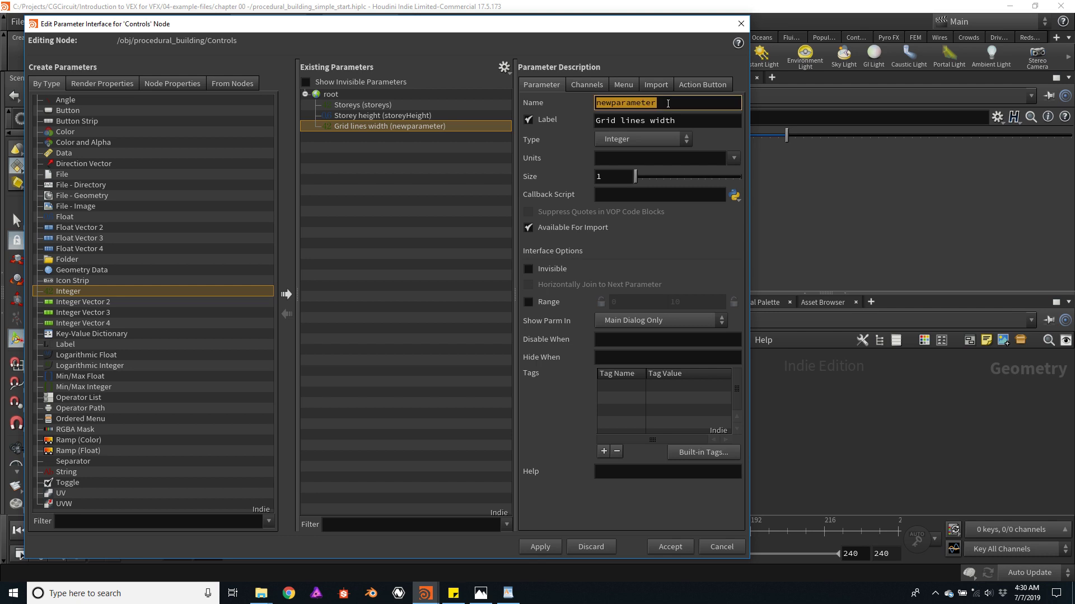
{"action": "type", "text": "g"}
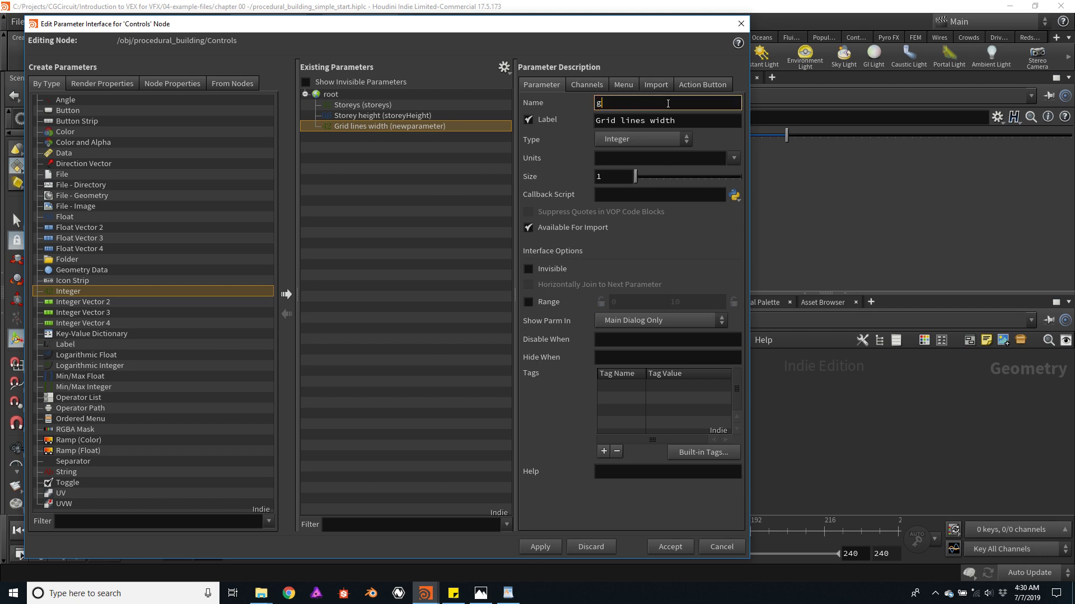
{"action": "type", "text": "ridLinesWidth"}
{"action": "key", "text": "Return"}
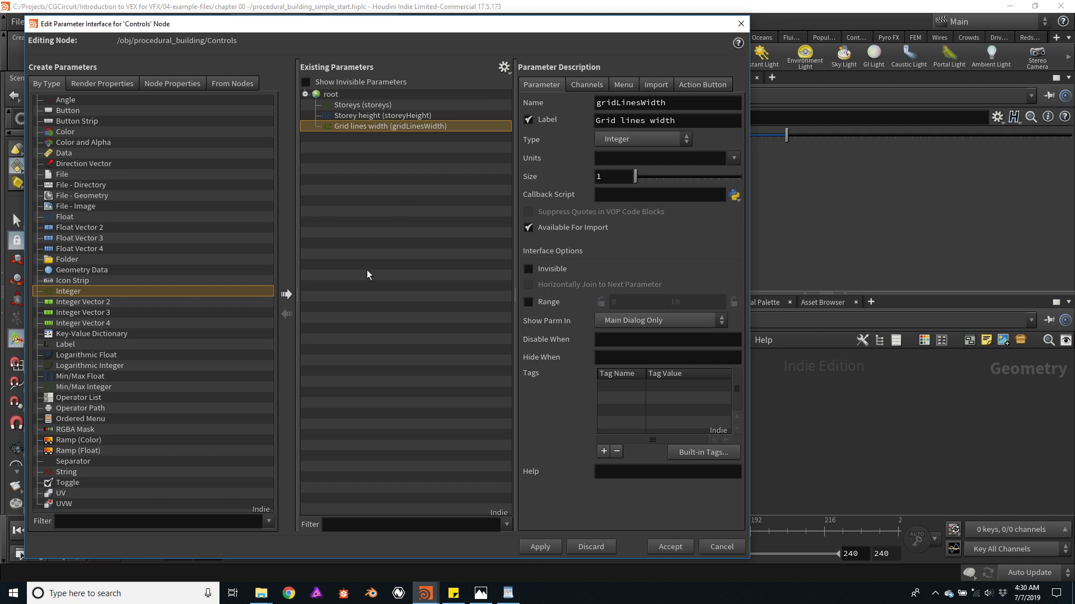
Step: Give Grid lines width a default value of 5 and enable its range with a locked minimum of 2
{"action": "left_click", "coordinate": [589, 85]}
{"action": "left_click", "coordinate": [616, 147]}
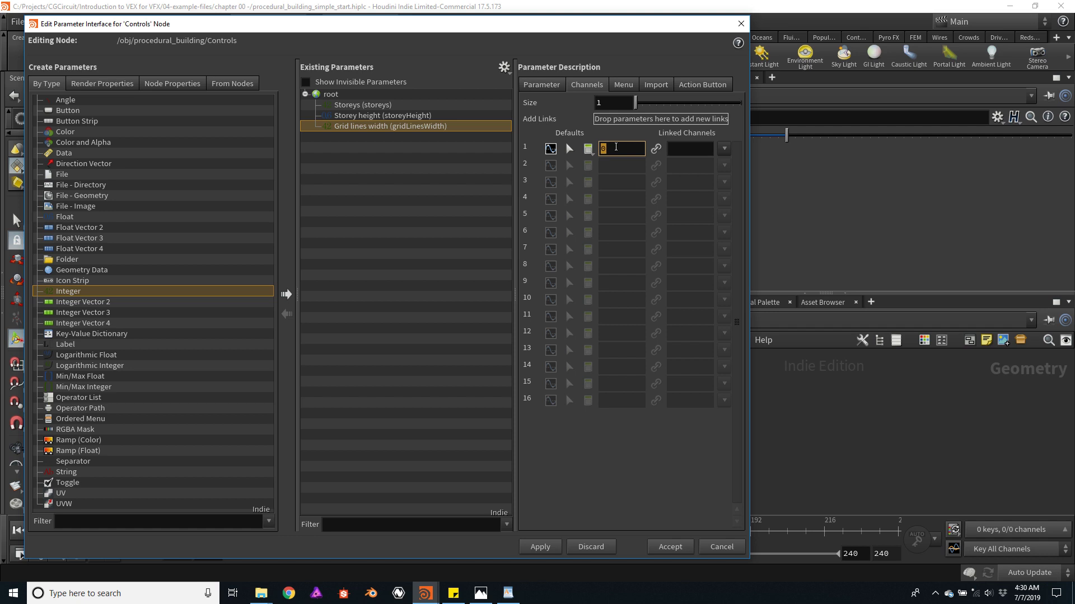
{"action": "type", "text": "5"}
{"action": "key", "text": "Return"}
{"action": "left_click", "coordinate": [542, 85]}
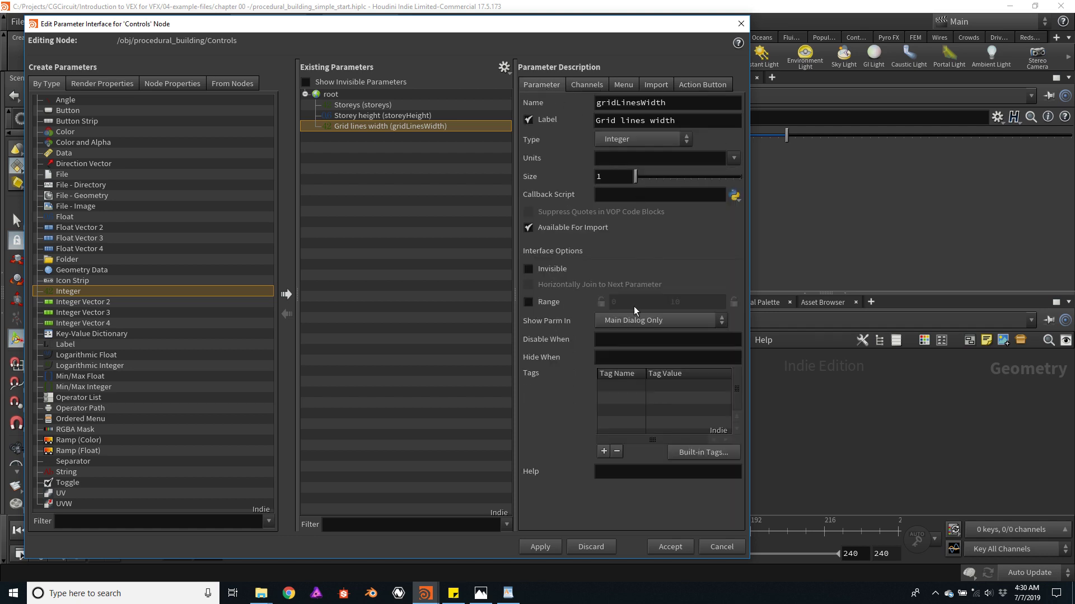
{"action": "left_click", "coordinate": [541, 304]}
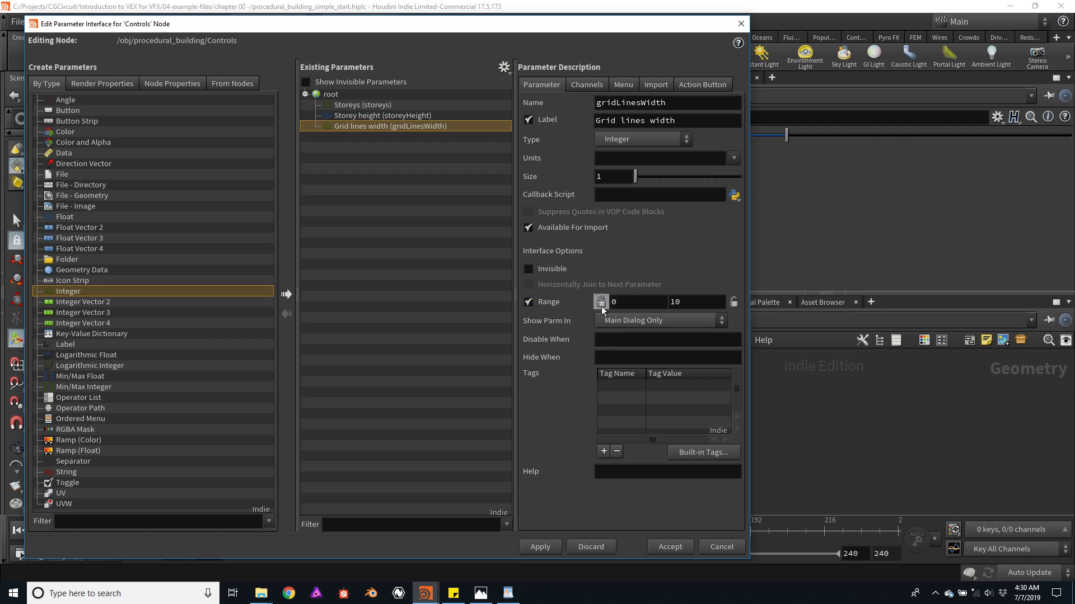
{"action": "left_click", "coordinate": [643, 308]}
{"action": "type", "text": "2"}
{"action": "key", "text": "Return"}
Step: Add a float parameter with the label Grid span width and the name gridSpanWidth
{"action": "left_click", "coordinate": [81, 218]}
{"action": "left_click", "coordinate": [286, 294]}
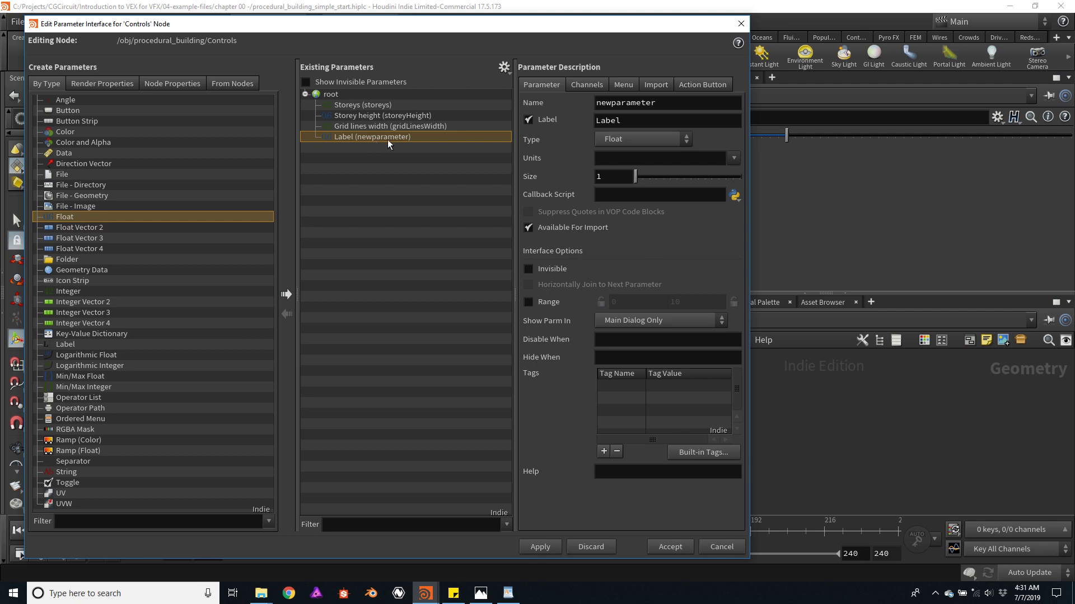
{"action": "double_click", "coordinate": [658, 122]}
{"action": "type", "text": "Grid"}
{"action": "type", "text": " span"}
{"action": "type", "text": " e"}
{"action": "type", "text": "idth"}
{"action": "key", "text": "Return"}
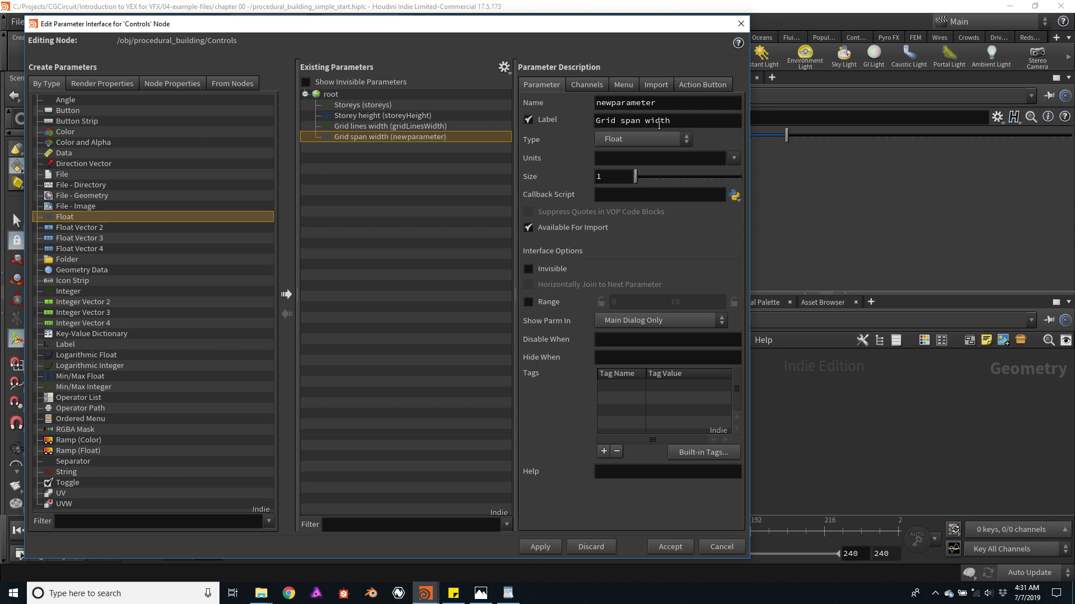
{"action": "double_click", "coordinate": [662, 106]}
{"action": "type", "text": "g"}
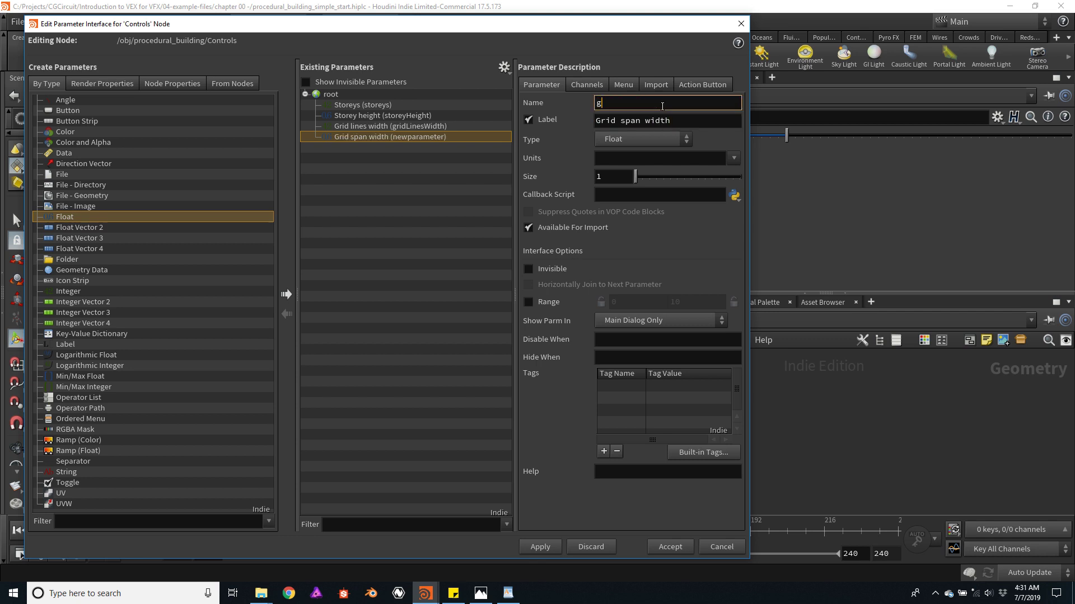
{"action": "type", "text": "ridSpanWidth"}
{"action": "key", "text": "Return"}
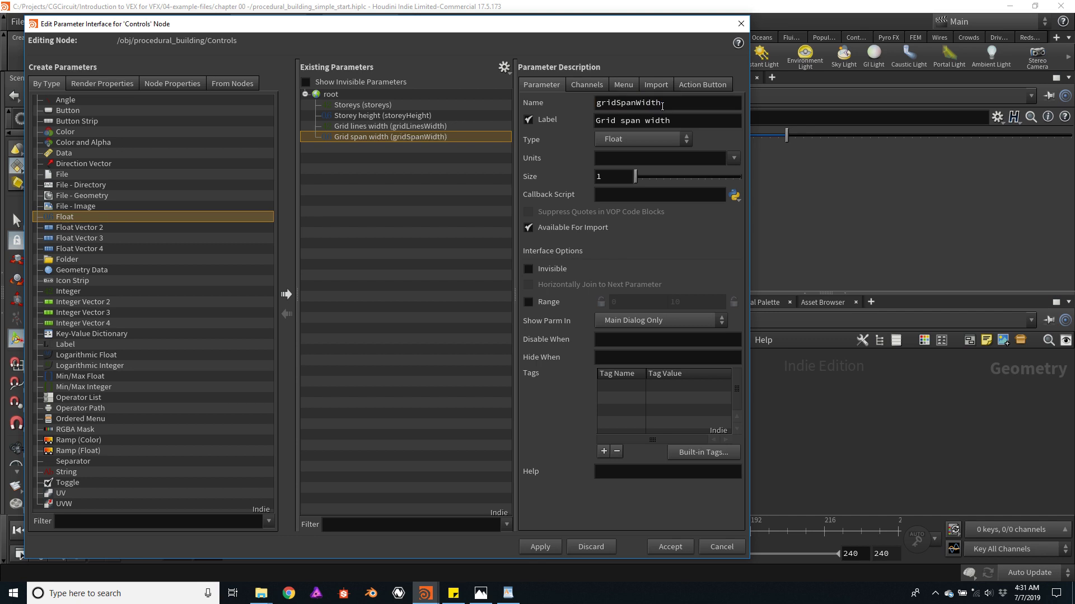
Step: Give Grid span width a default value of 4 and enable its range with a locked minimum of 1
{"action": "left_click", "coordinate": [589, 86]}
{"action": "double_click", "coordinate": [618, 150]}
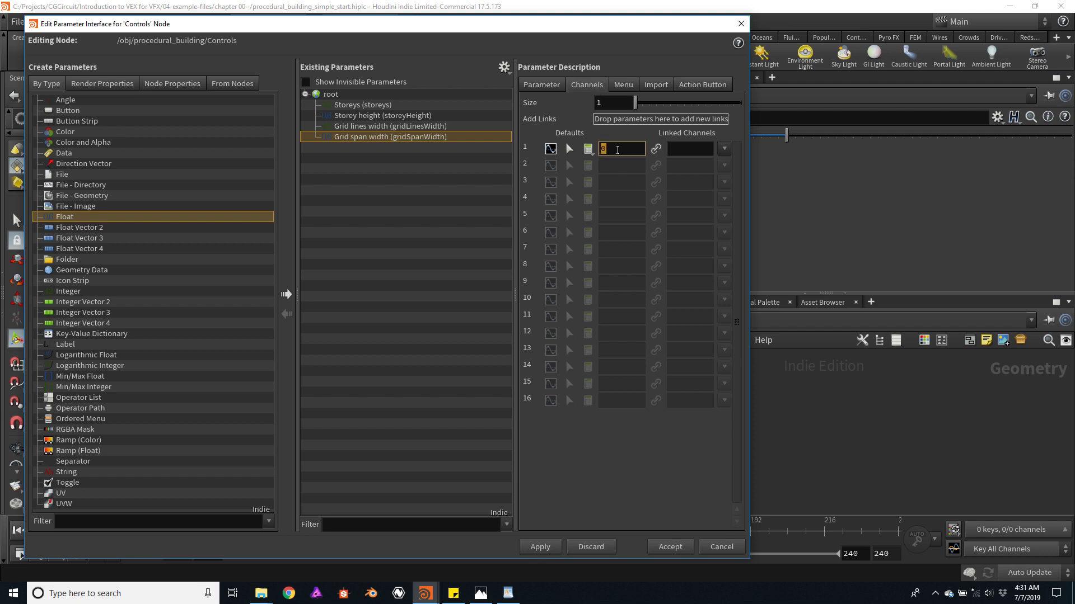
{"action": "type", "text": "4"}
{"action": "left_click", "coordinate": [543, 85]}
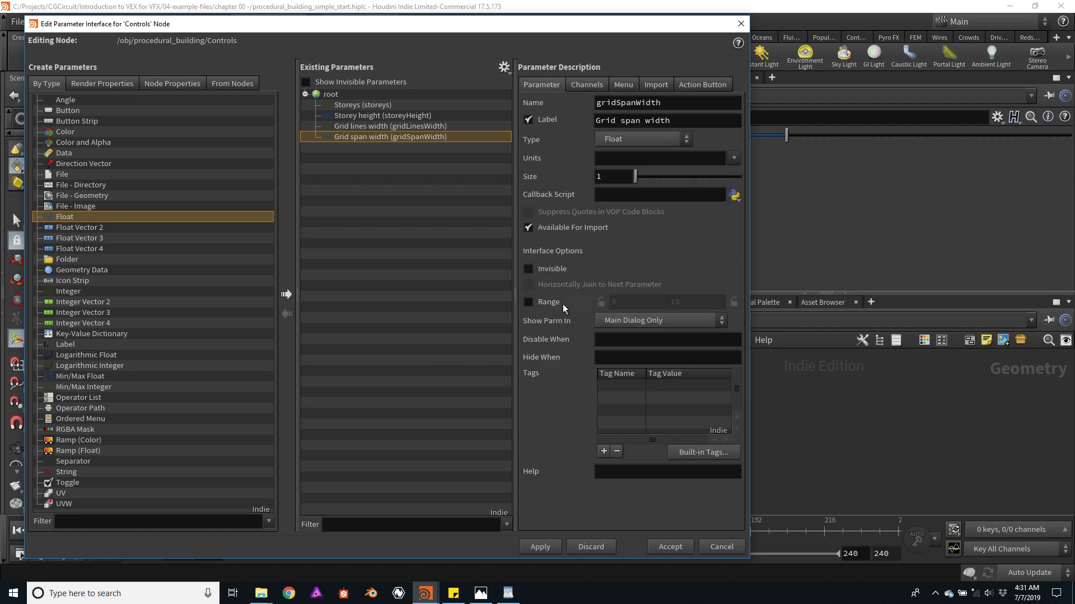
{"action": "left_click", "coordinate": [528, 302]}
{"action": "left_click", "coordinate": [601, 302]}
{"action": "double_click", "coordinate": [628, 308]}
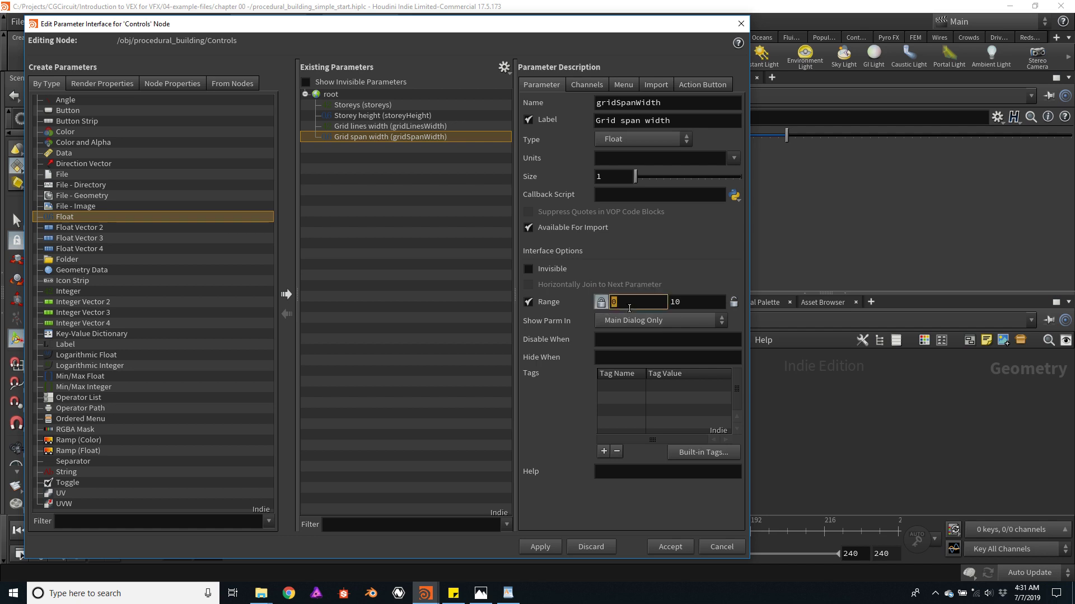
{"action": "type", "text": "1"}
{"action": "key", "text": "Return"}
Step: Duplicate the Grid lines width parameter and place the copy below Grid span width
{"action": "left_click", "coordinate": [368, 130]}
{"action": "left_click", "coordinate": [371, 134]}
{"action": "left_click", "coordinate": [371, 124]}
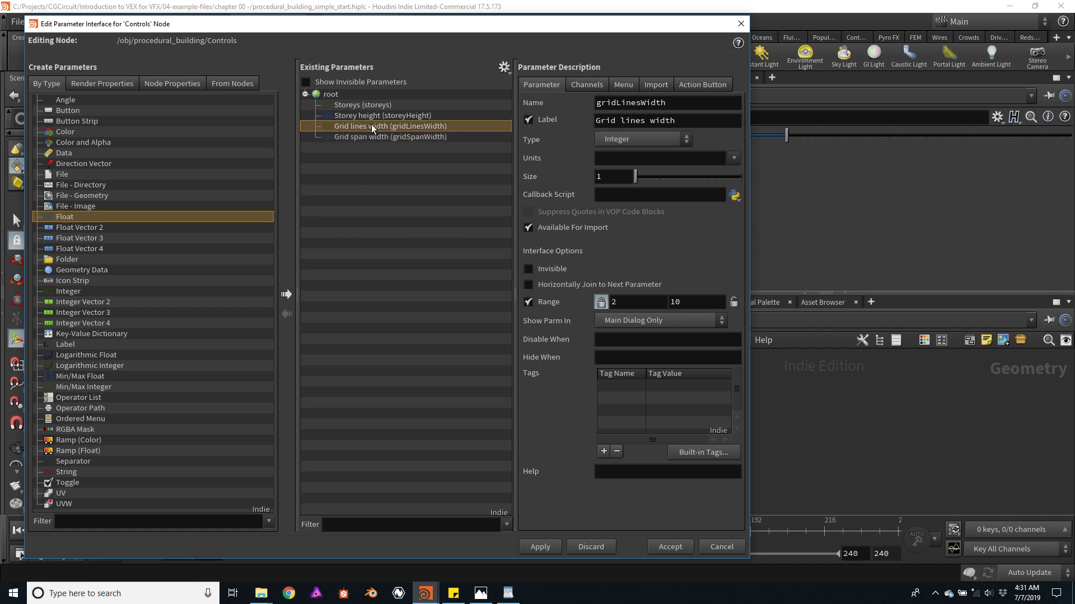
{"action": "left_click", "coordinate": [376, 136]}
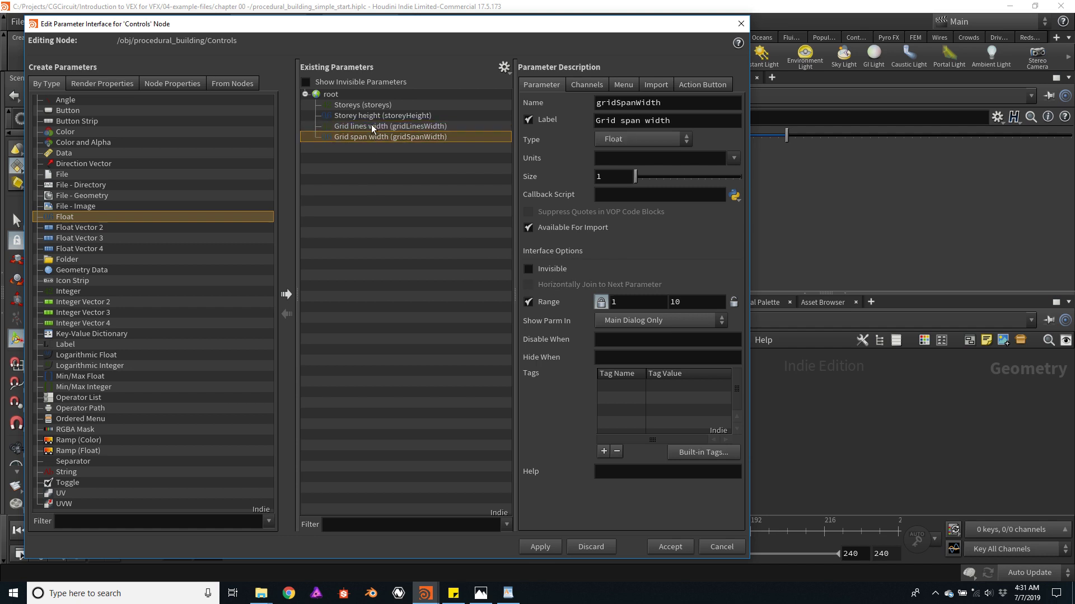
{"action": "left_click", "coordinate": [371, 126]}
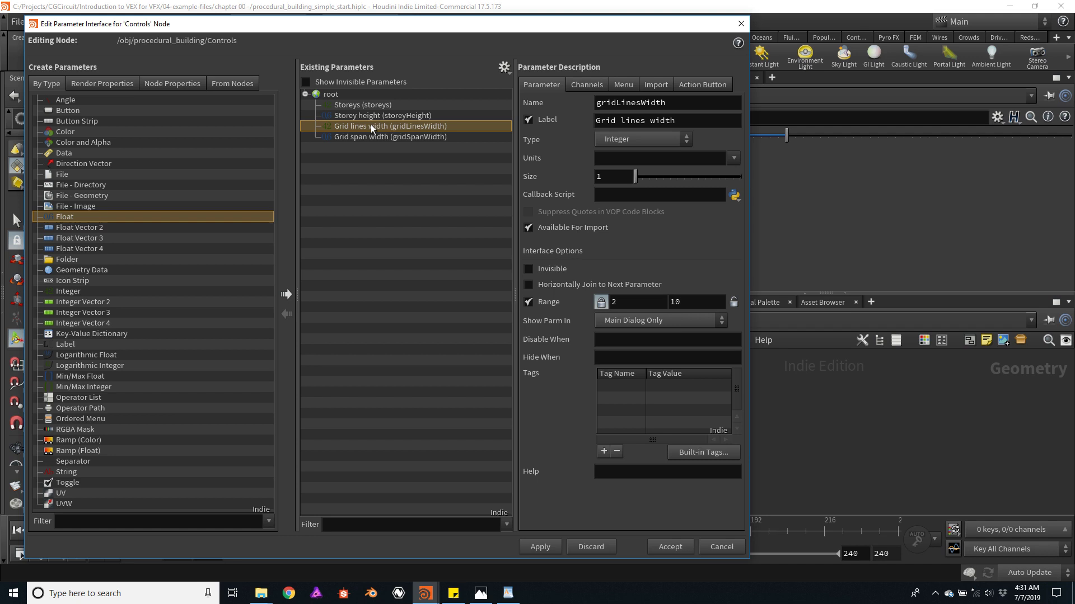
{"action": "key", "text": "ctrl+d"}
{"action": "left_click_drag", "start_coordinate": [368, 139], "coordinate": [373, 148]}
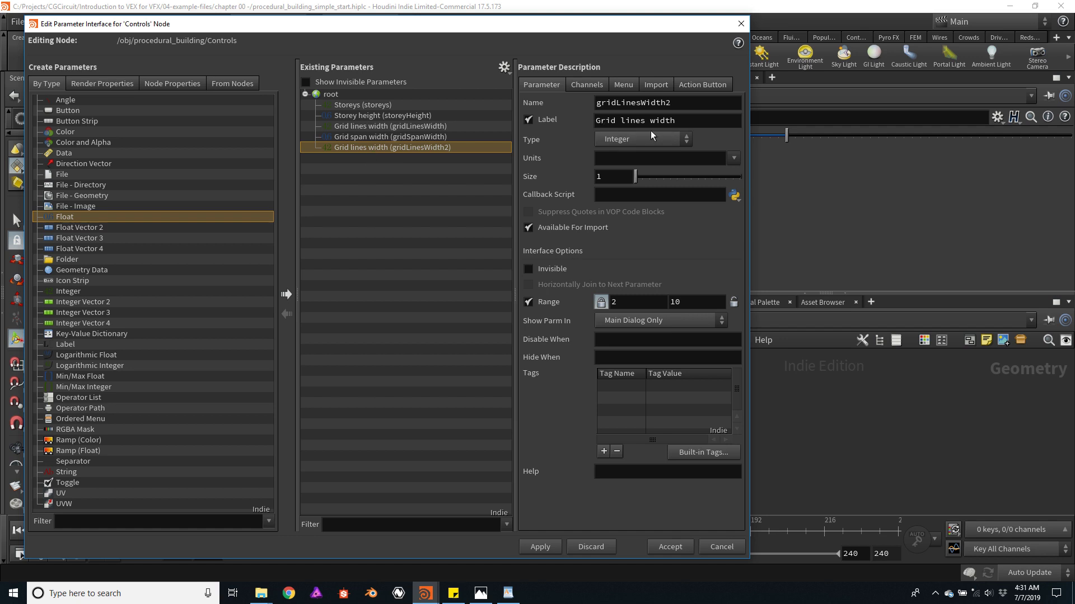
Step: Change the copied grid lines parameter's label to Grid lines depth and its name to gridLinesDepth
{"action": "left_click_drag", "start_coordinate": [649, 122], "coordinate": [681, 124]}
{"action": "type", "text": "depth"}
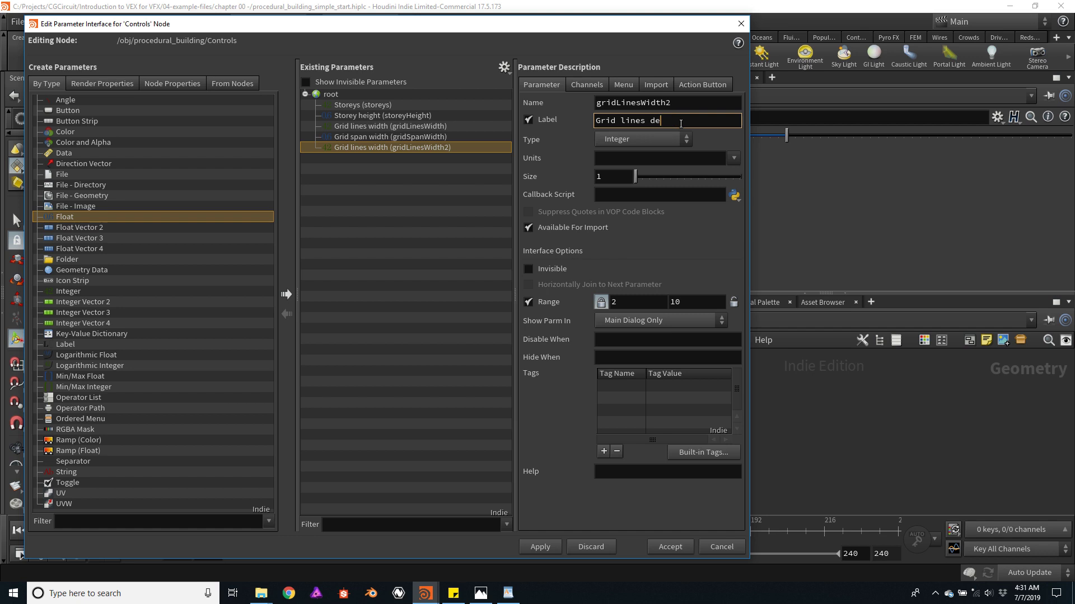
{"action": "key", "text": "Return"}
{"action": "left_click_drag", "start_coordinate": [688, 102], "coordinate": [641, 101]}
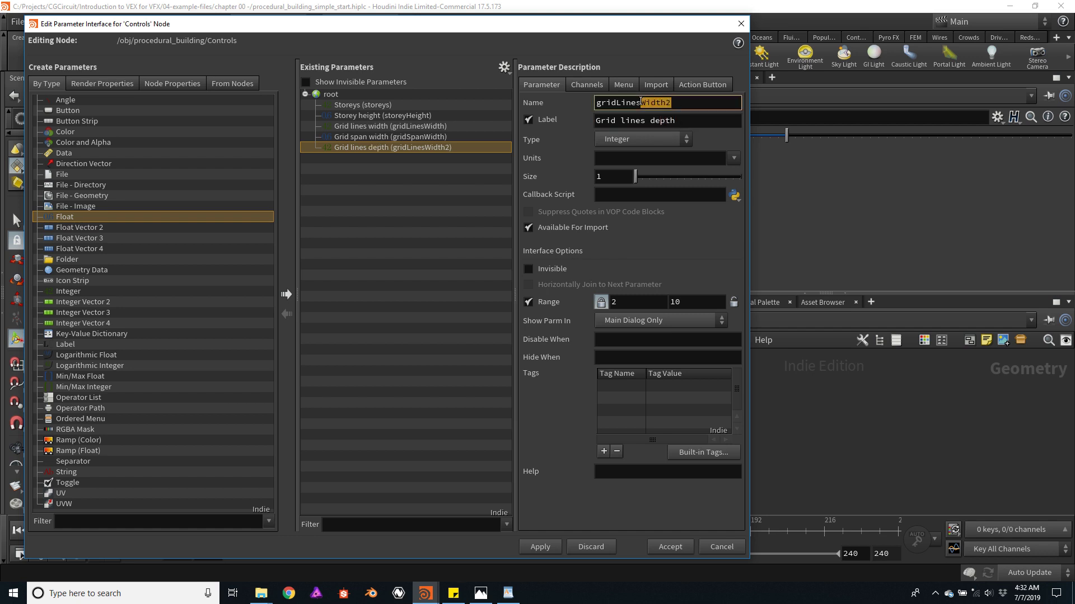
{"action": "type", "text": "Depth"}
{"action": "key", "text": "Return"}
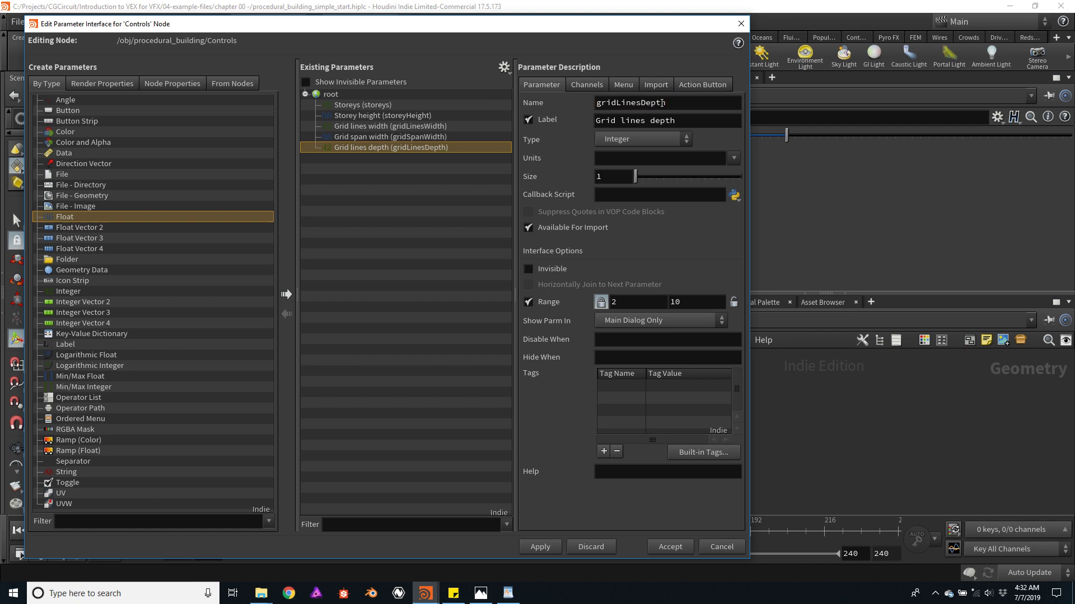
Step: Set the default value of Grid lines depth to 6
{"action": "left_click", "coordinate": [586, 85]}
{"action": "left_click", "coordinate": [627, 153]}
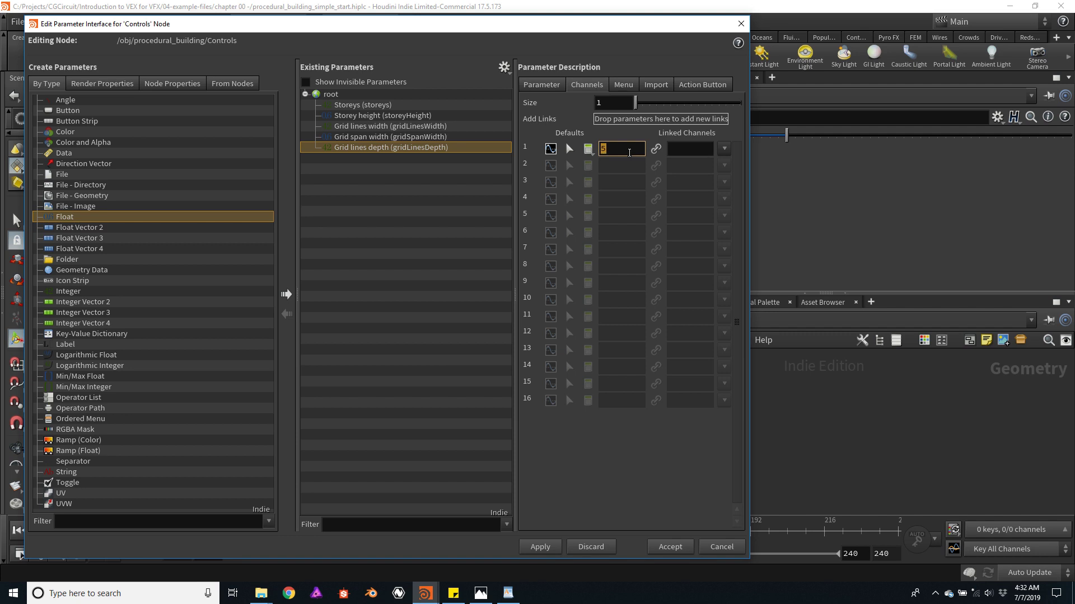
{"action": "type", "text": "6"}
{"action": "left_click", "coordinate": [543, 87]}
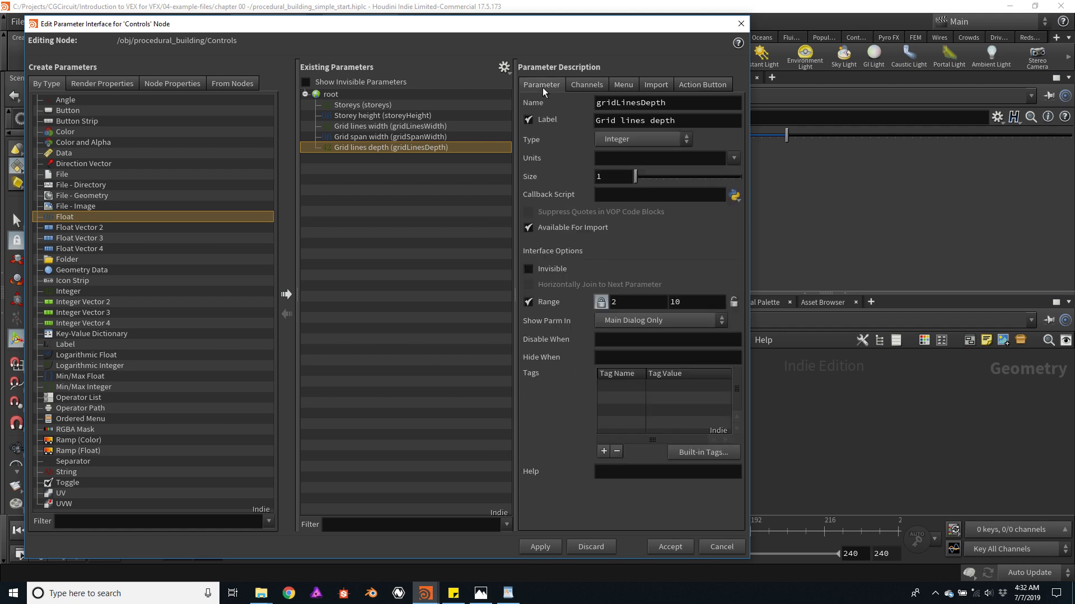
Step: Duplicate the Grid span width parameter and place the copy below Grid lines depth
{"action": "left_click", "coordinate": [375, 138]}
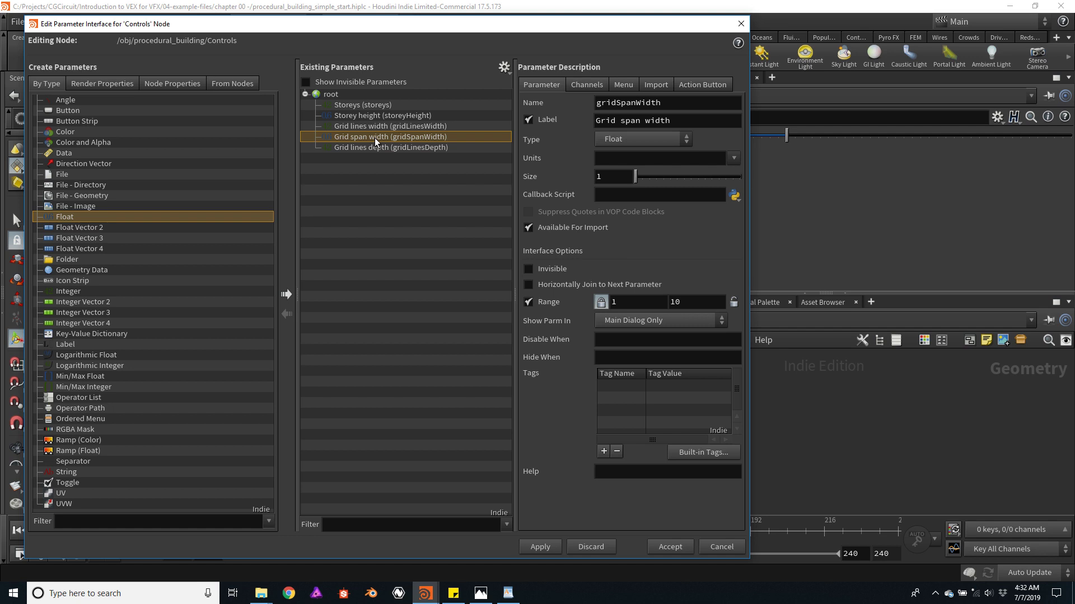
{"action": "key", "text": "ctrl+c"}
{"action": "key", "text": "ctrl+v"}
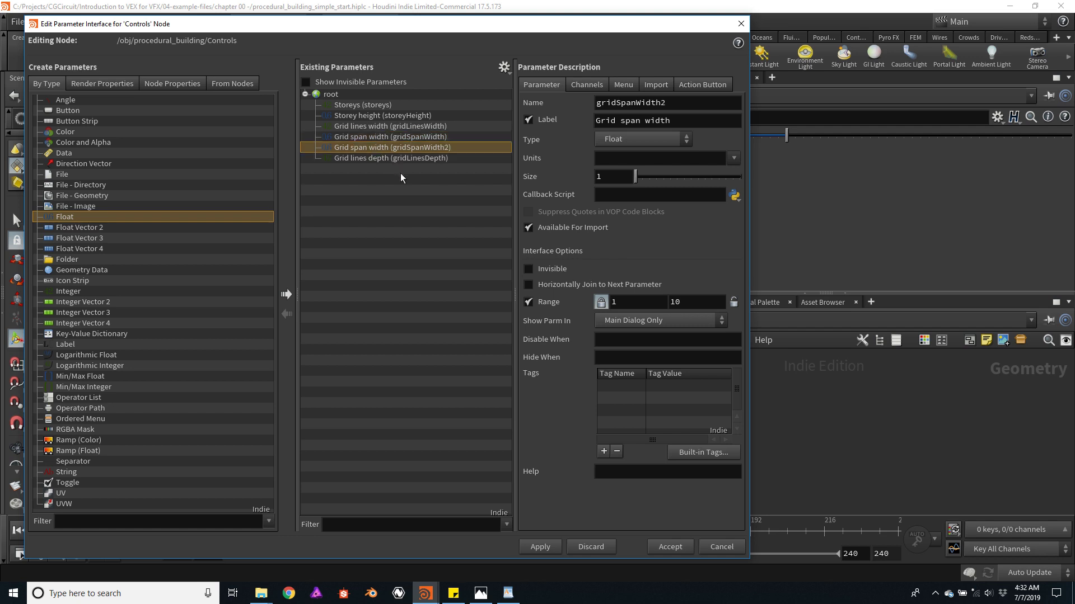
{"action": "left_click_drag", "start_coordinate": [377, 149], "coordinate": [381, 159]}
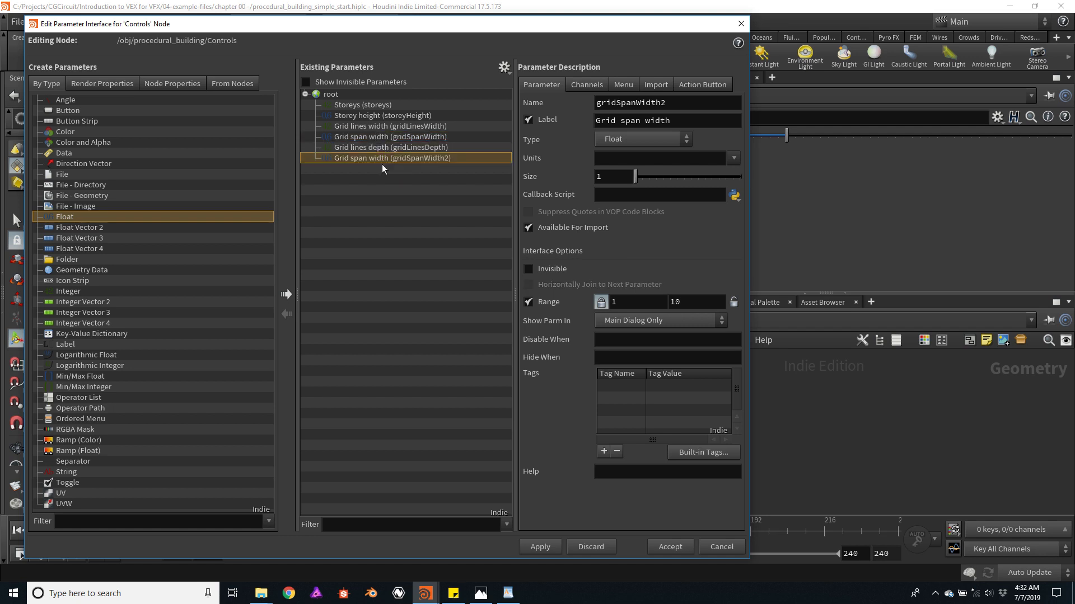
Step: Change the copied span parameter's label to Grid span depth and its name to gridSpanDepth
{"action": "double_click", "coordinate": [660, 122]}
{"action": "type", "text": "depth"}
{"action": "key", "text": "Return"}
{"action": "left_click_drag", "start_coordinate": [668, 104], "coordinate": [638, 101]}
{"action": "key", "text": "BackSpace"}
{"action": "key", "text": "BackSpace"}
{"action": "type", "text": "Dep"}
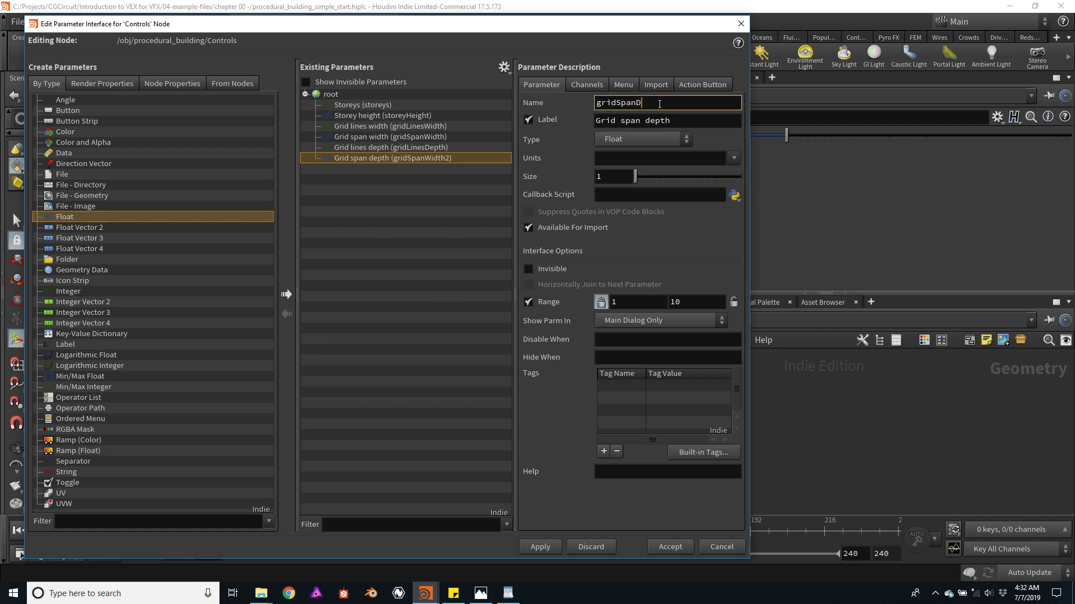
{"action": "type", "text": "th"}
{"action": "key", "text": "Return"}
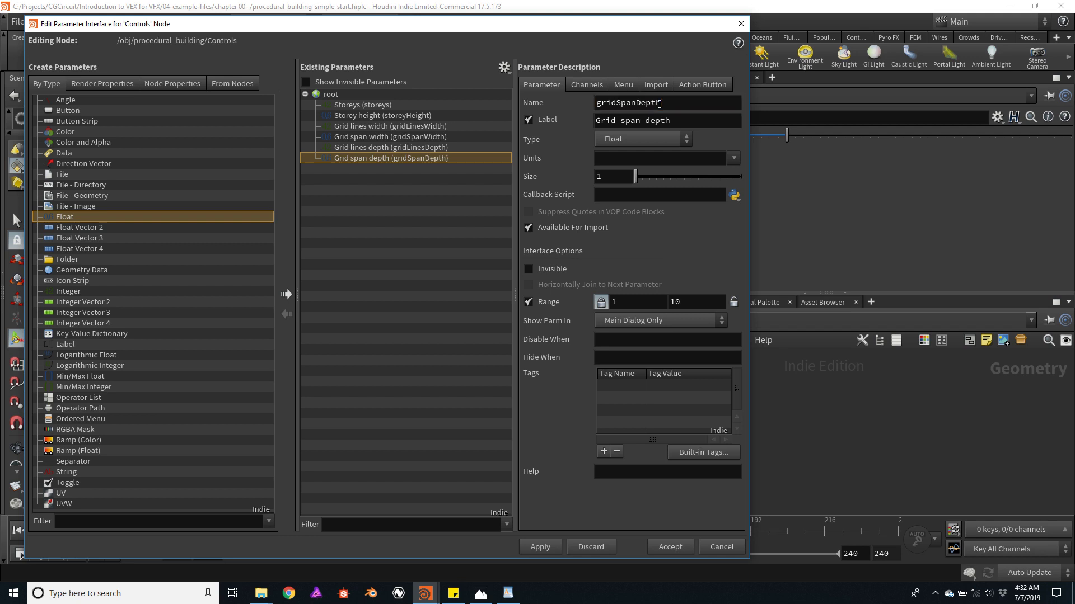
Step: Check the default value of Grid span depth and accept the Controls parameter interface changes
{"action": "left_click", "coordinate": [585, 85]}
{"action": "left_click", "coordinate": [544, 81]}
{"action": "left_click", "coordinate": [671, 549]}
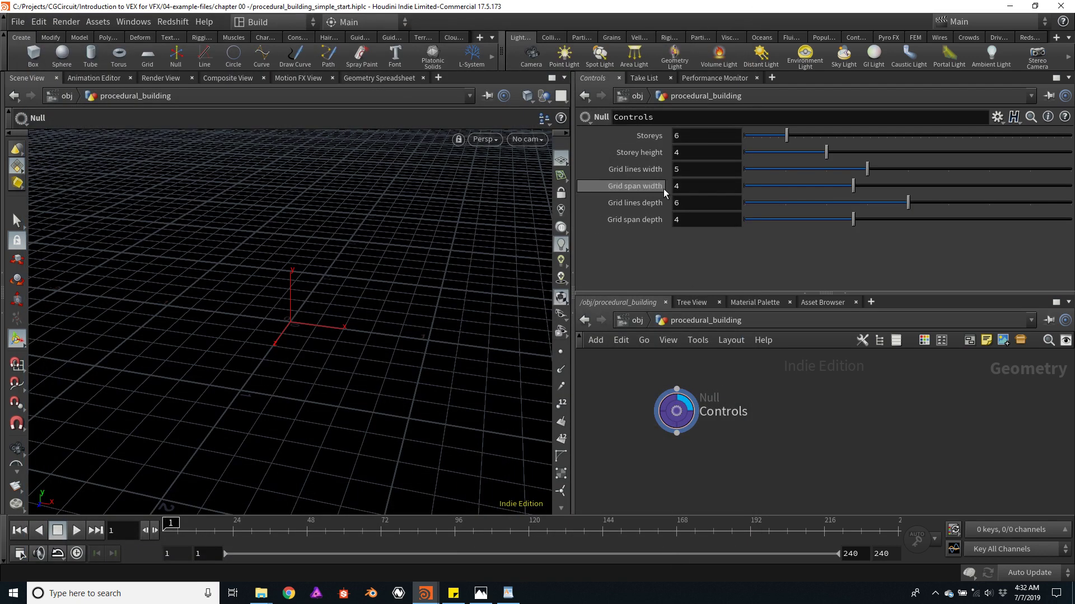